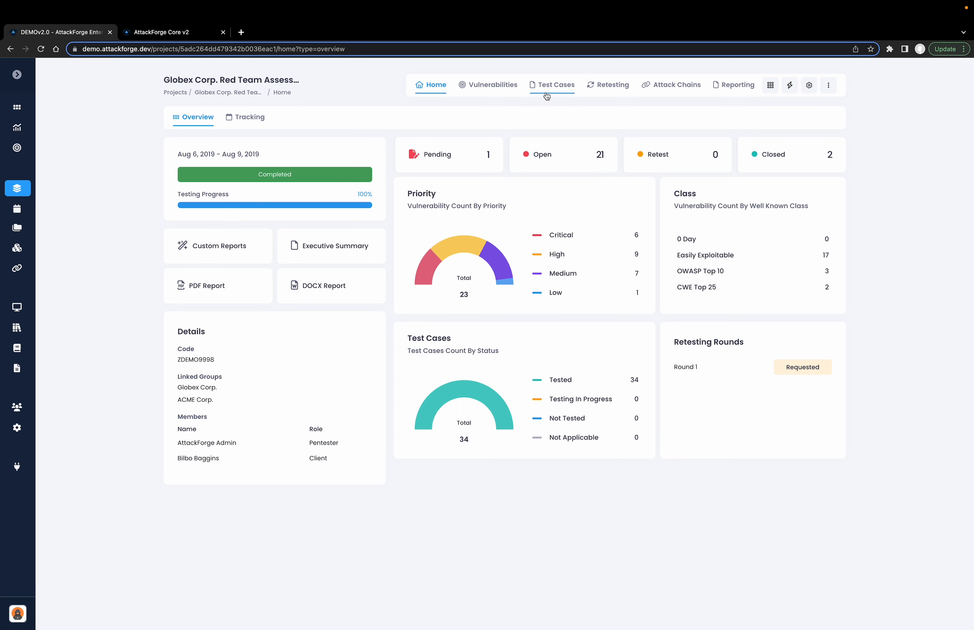
Review the Globex project's test cases, including the one on mounting network shares, and its vulnerability list
left_click(546, 91)
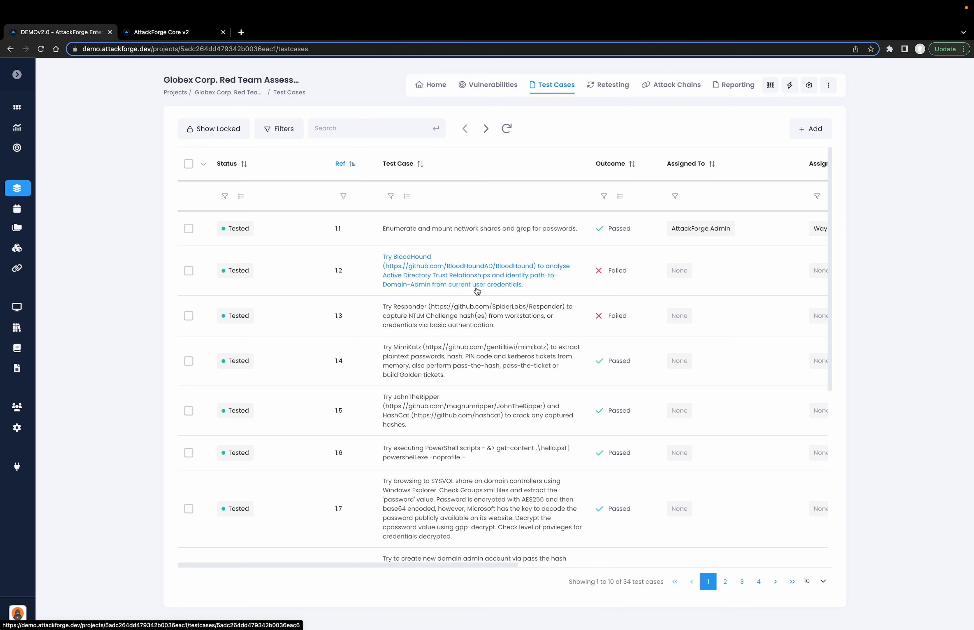
left_click(472, 228)
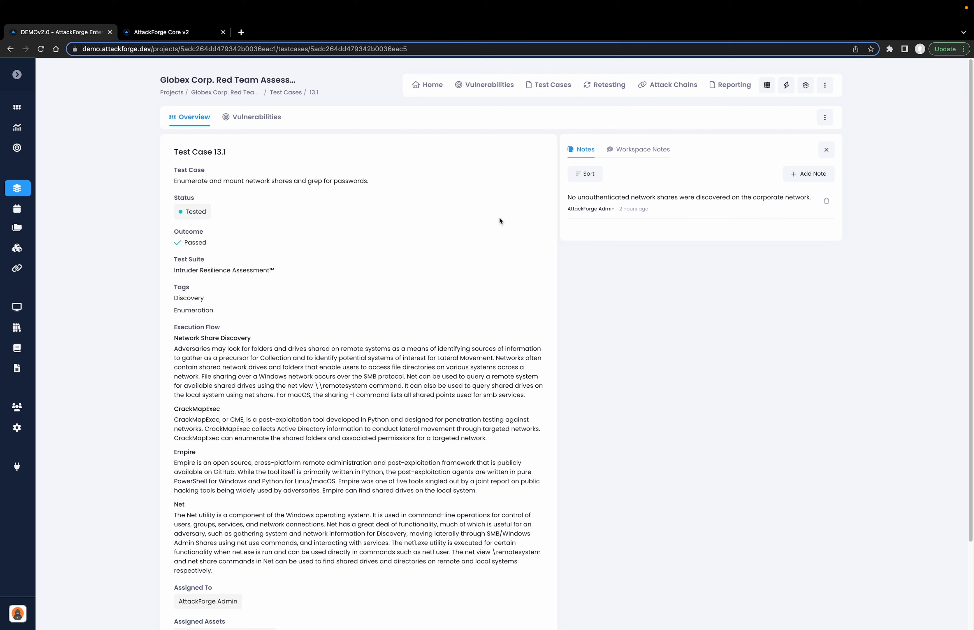
left_click(488, 90)
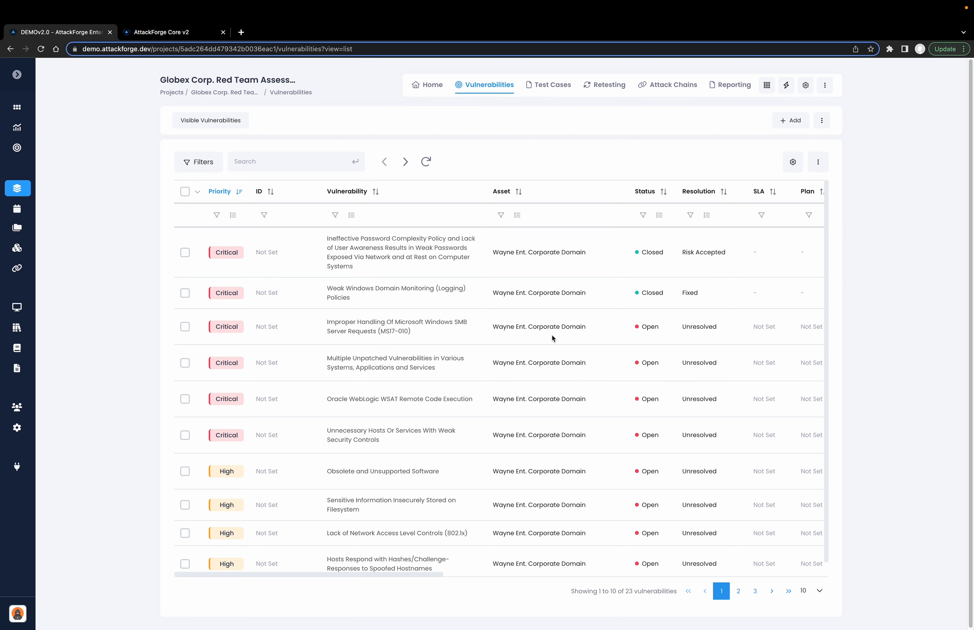
Open the project's attack chains and examine the one for full compromise of the Wayne Enterprises domain via SOE hopping
left_click(681, 86)
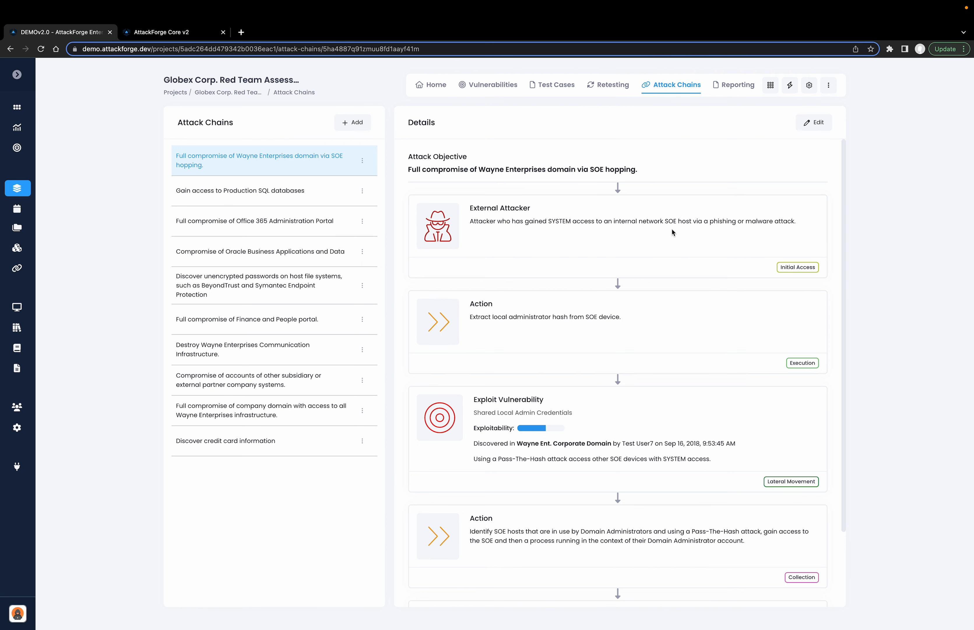
scroll(672, 229, "down", 2)
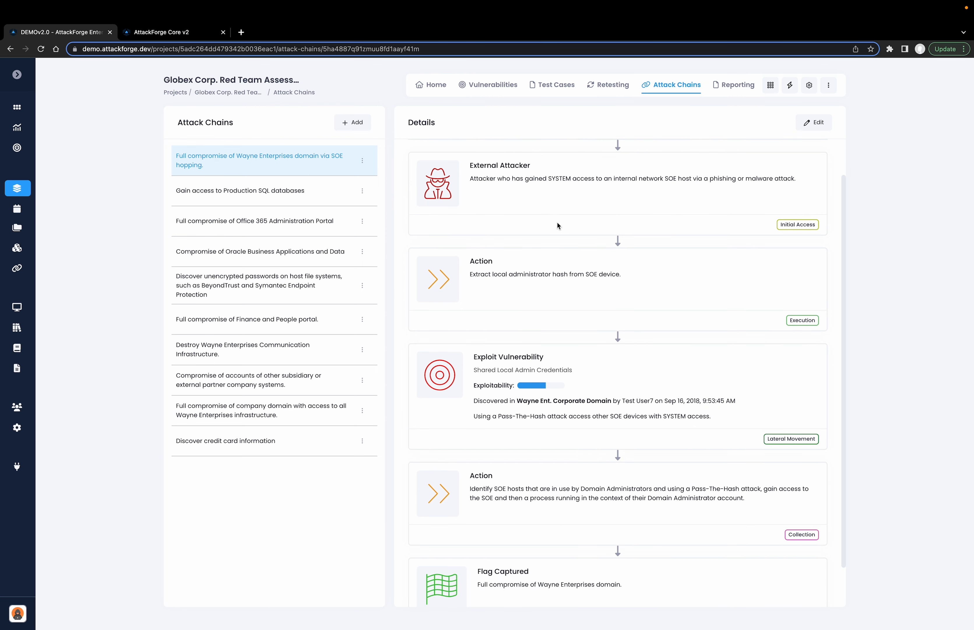
scroll(586, 261, "down", 2)
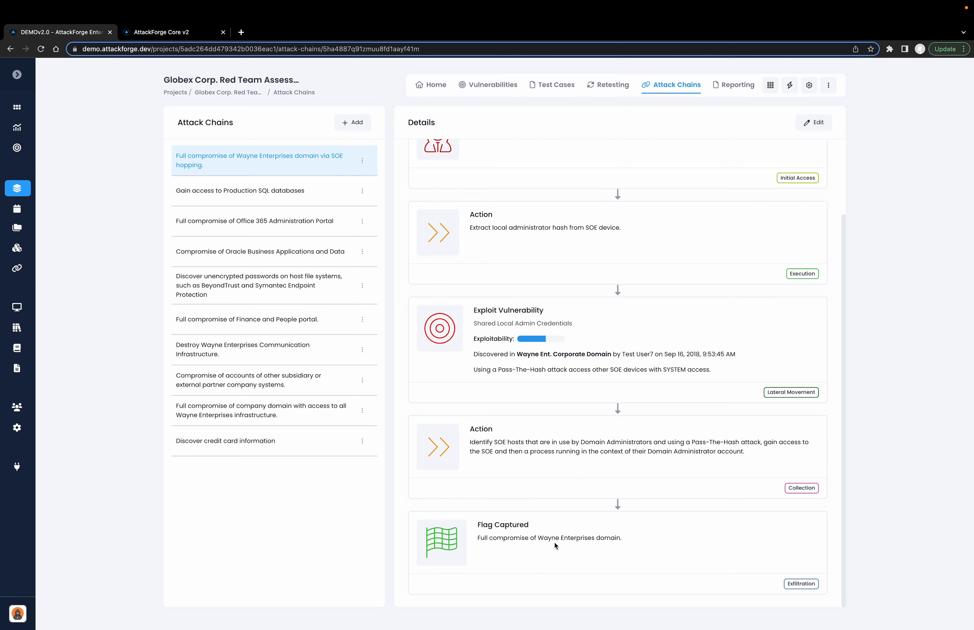
scroll(554, 542, "up", 4)
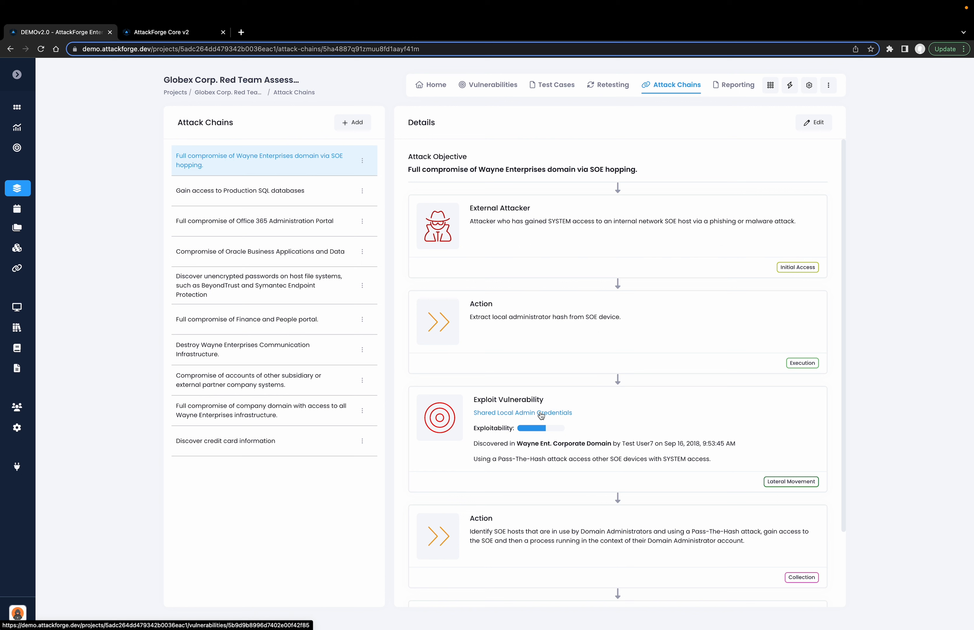
Look through the other attack chains, from Production SQL databases to subsidiary or partner accounts, and return to the SOE hopping chain
left_click(299, 200)
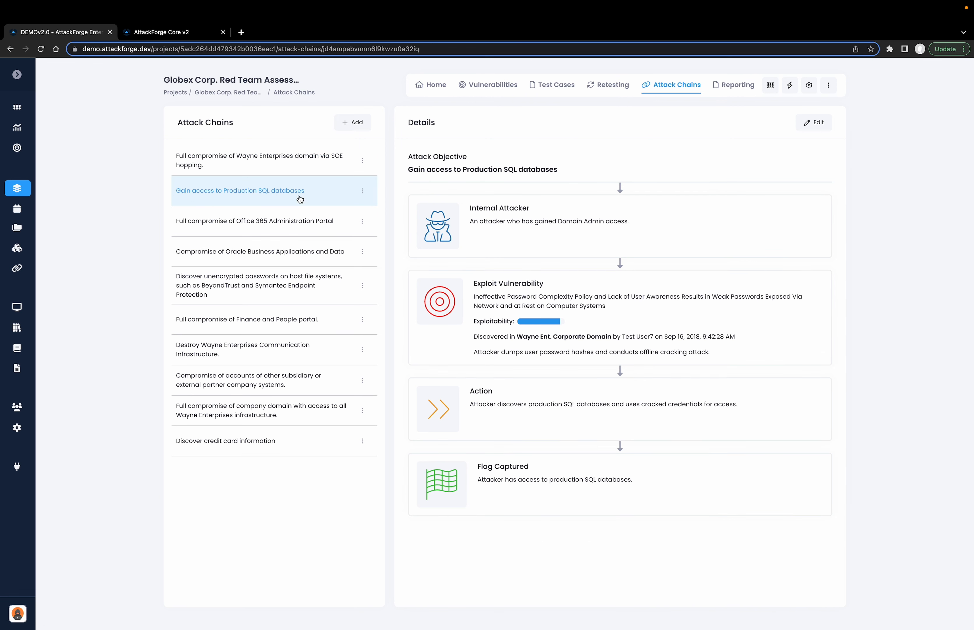
left_click(307, 222)
left_click(303, 251)
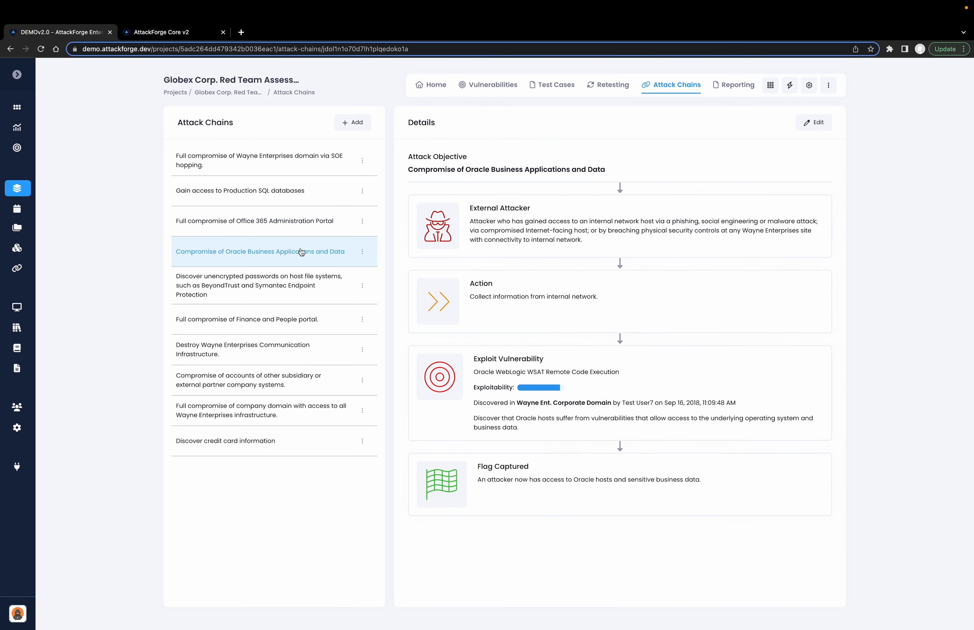
left_click(296, 283)
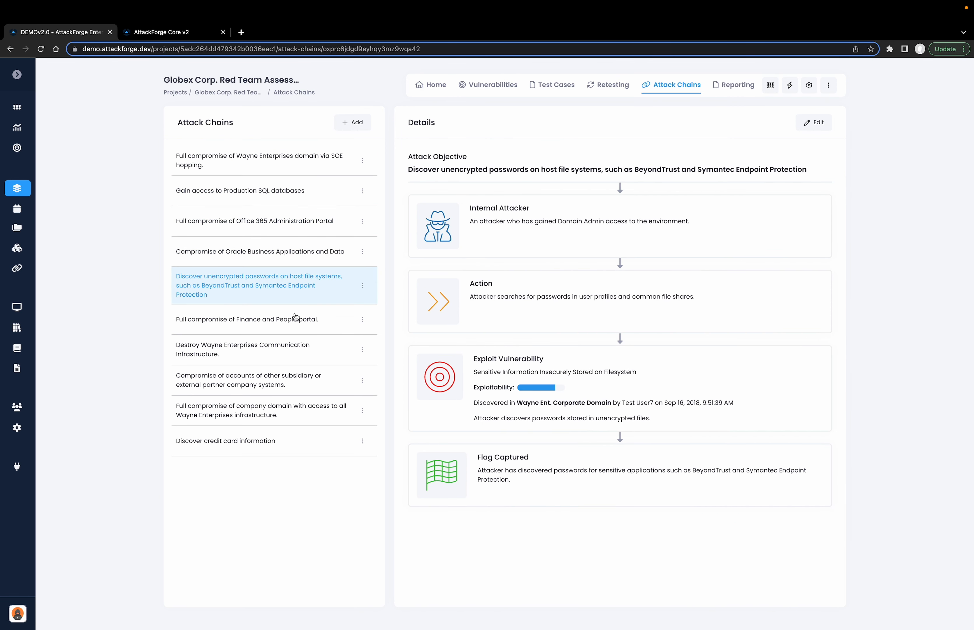
left_click(297, 323)
left_click(292, 346)
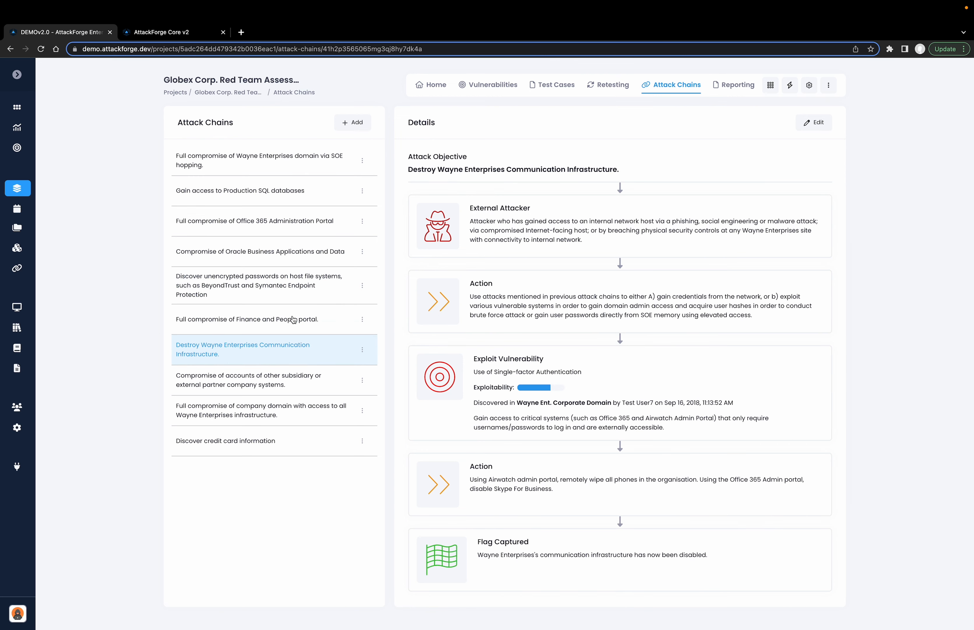
left_click(278, 375)
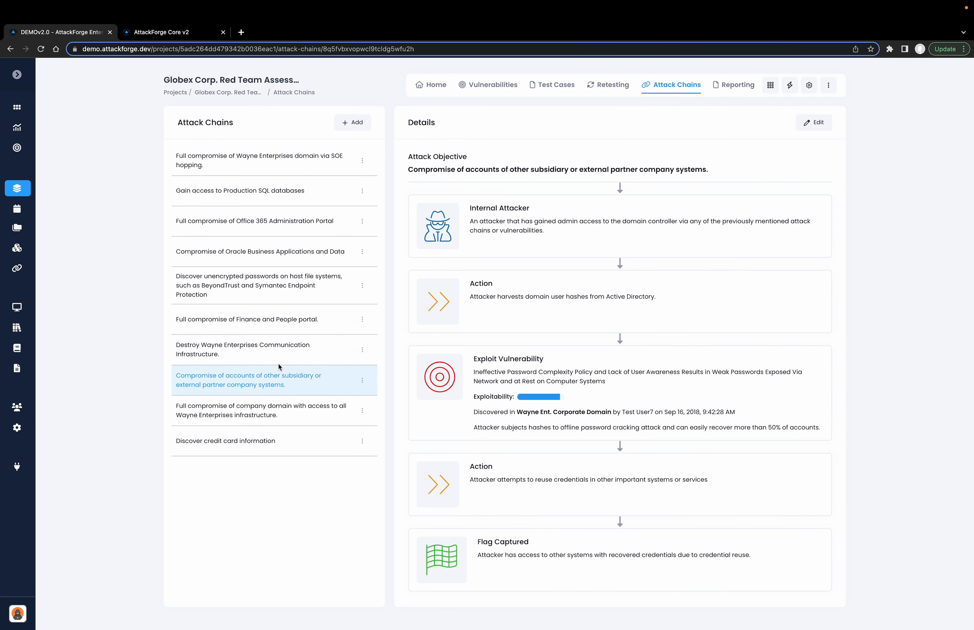
left_click(290, 162)
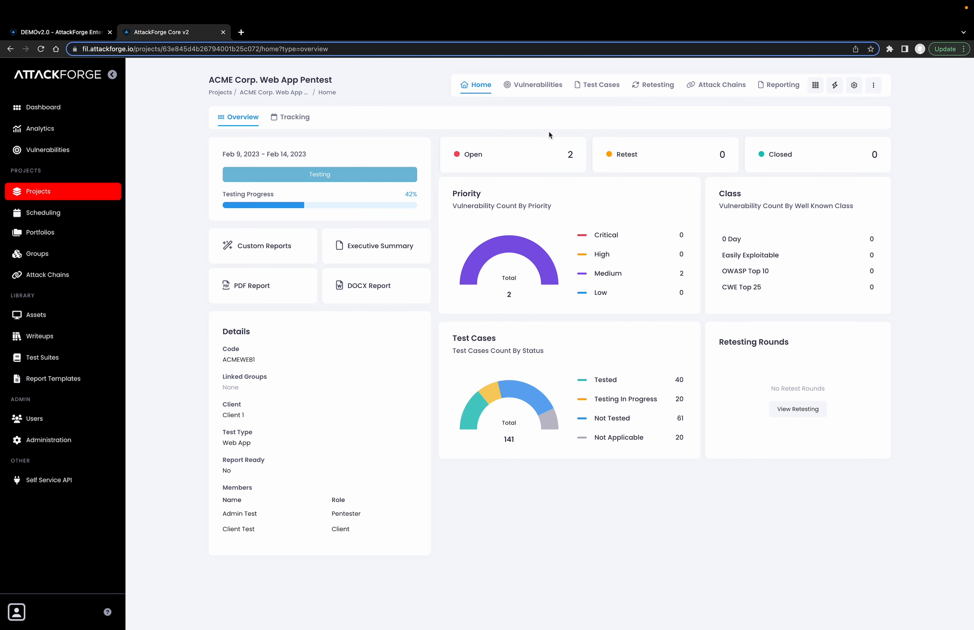
In the ACME Corp. Web App Pentest project, view the Unrestricted Upload of File with Dangerous Type vulnerability and return to the vulnerability list
left_click(534, 86)
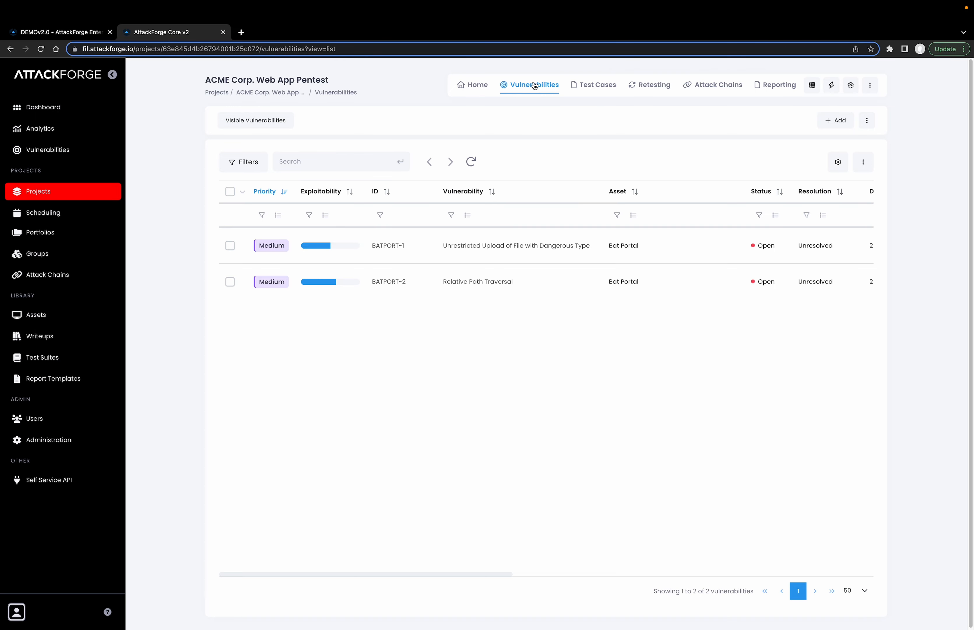
left_click(476, 246)
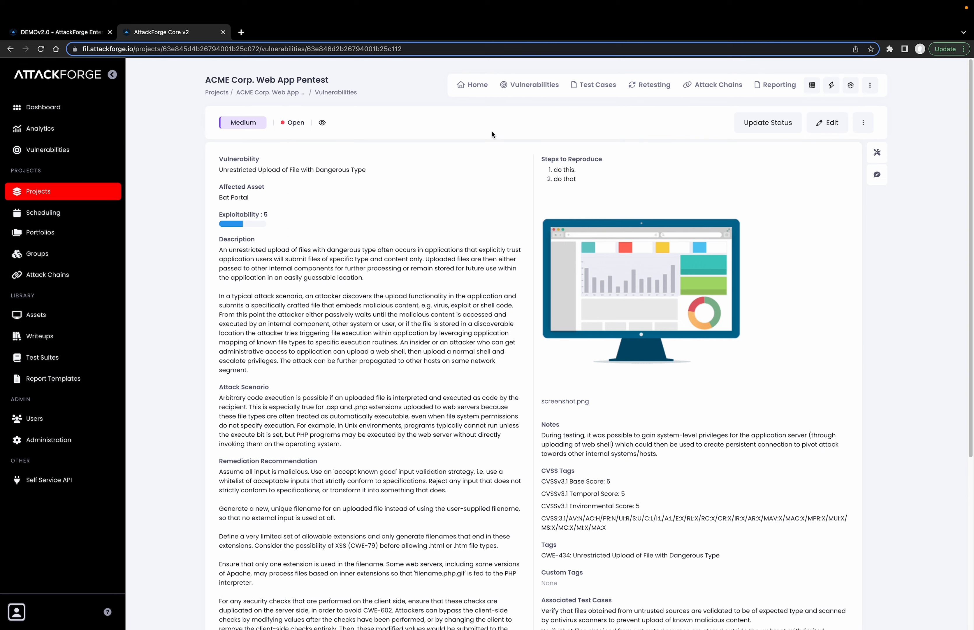
left_click(528, 85)
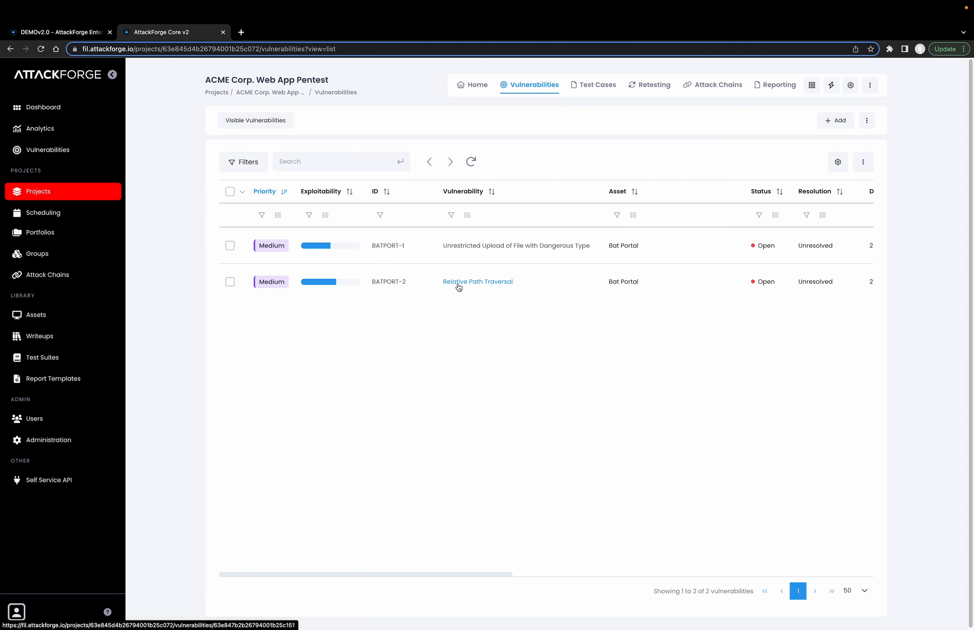
Add an attack chain with the objective "Gain control of core web server to further pivot attack into Client internal network."
left_click(719, 92)
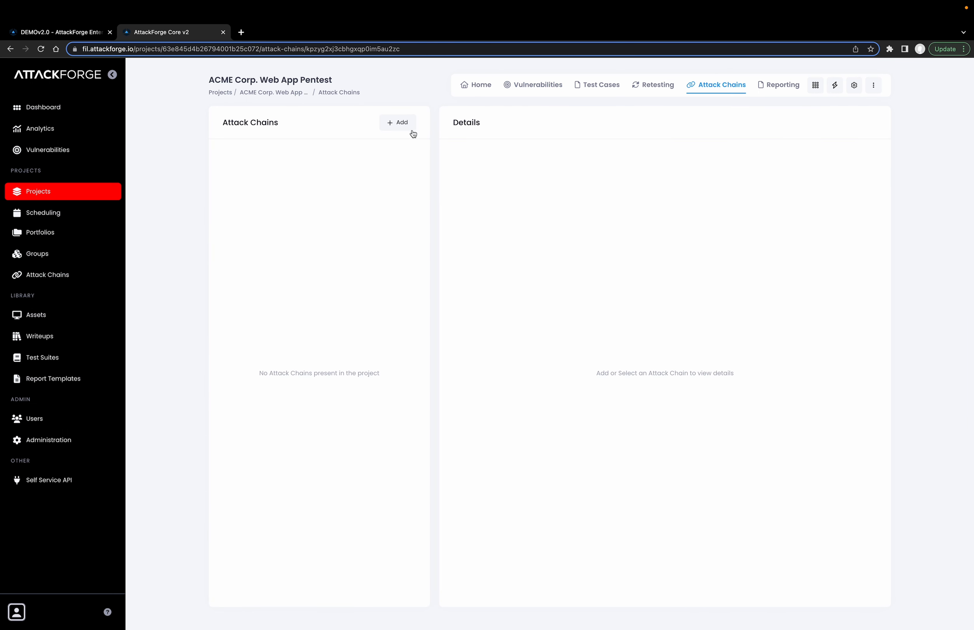
left_click(402, 129)
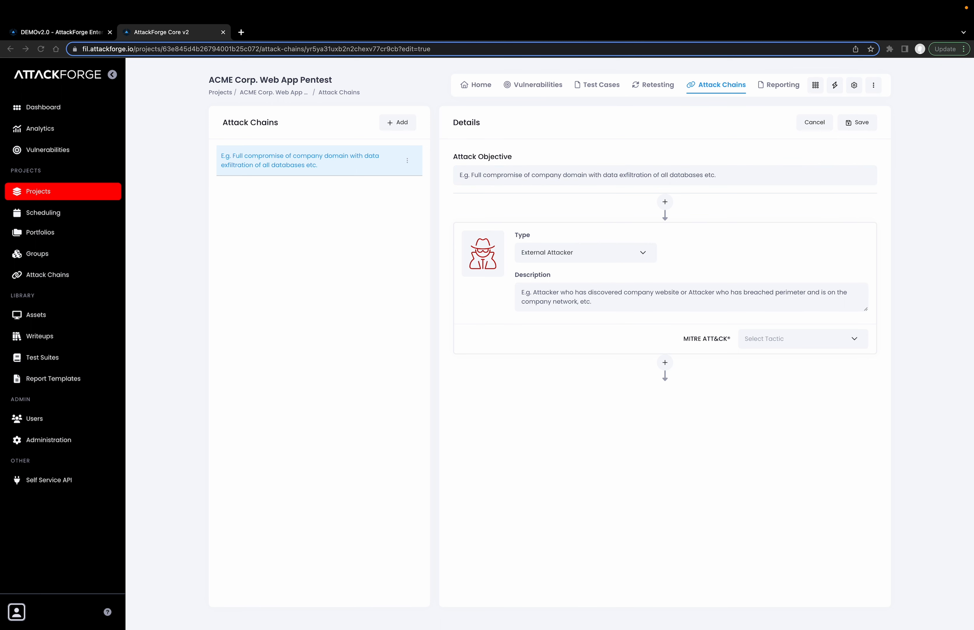
left_click(743, 181)
left_click_drag(738, 173, 454, 171)
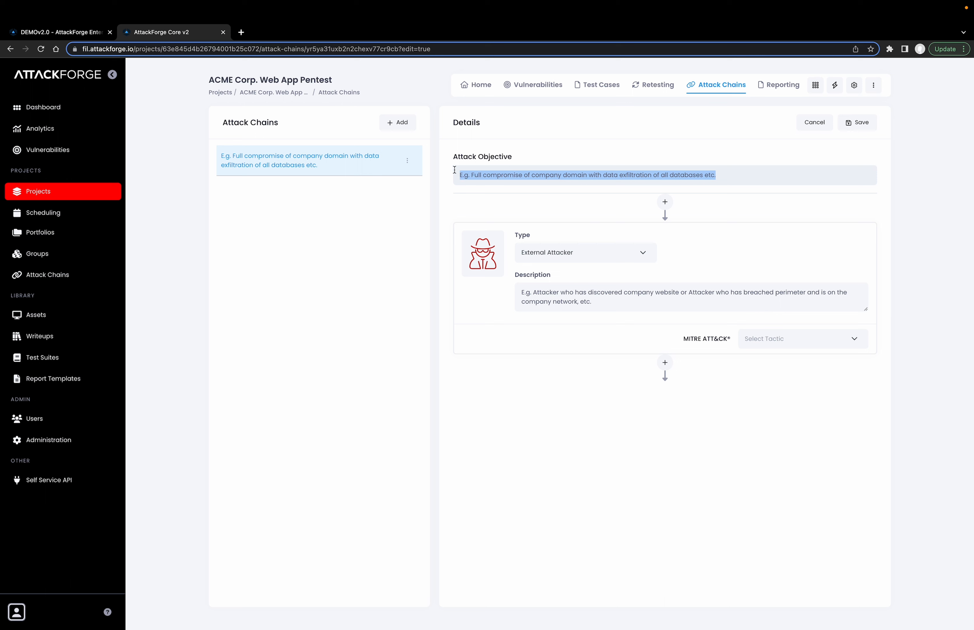
type("Gain control of core web server to further pivot attack into Client internal network.")
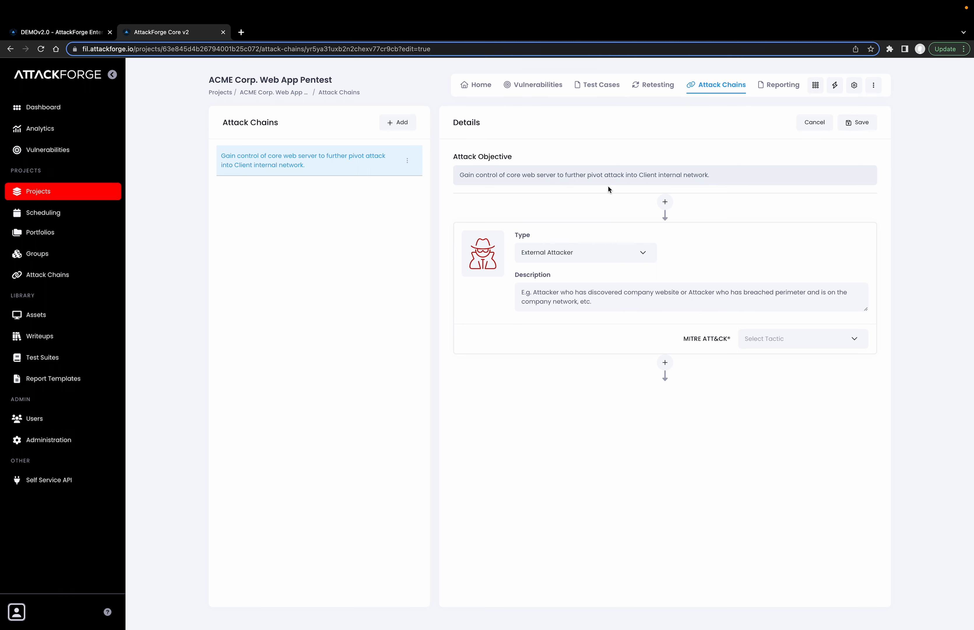
left_click(782, 203)
Describe the External Attacker node as "Attacker who has self-registered account on Client Internet-facing application." and set its MITRE ATT&CK tactic to Initial Access
left_click(611, 257)
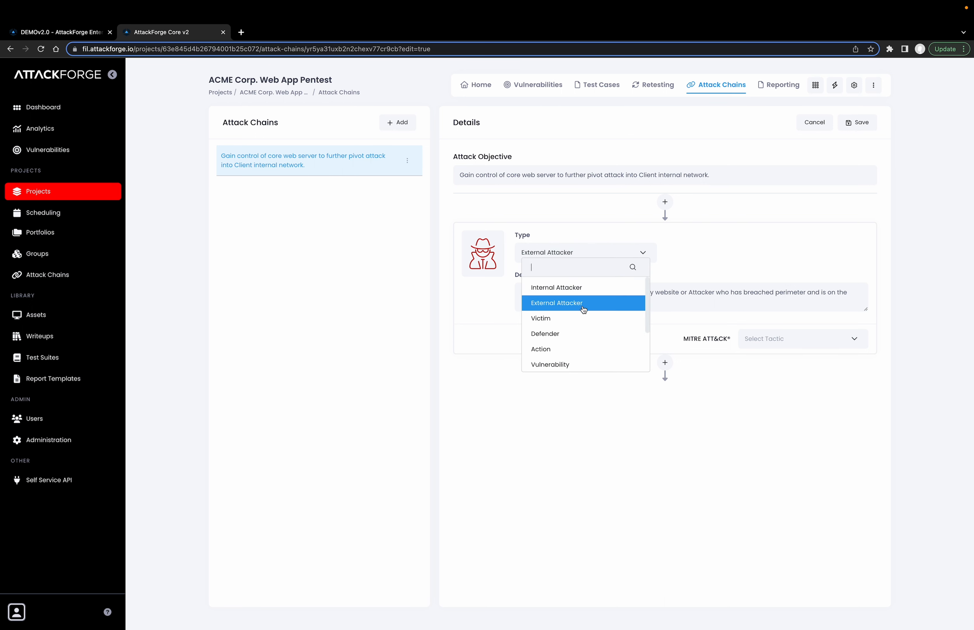
left_click(687, 282)
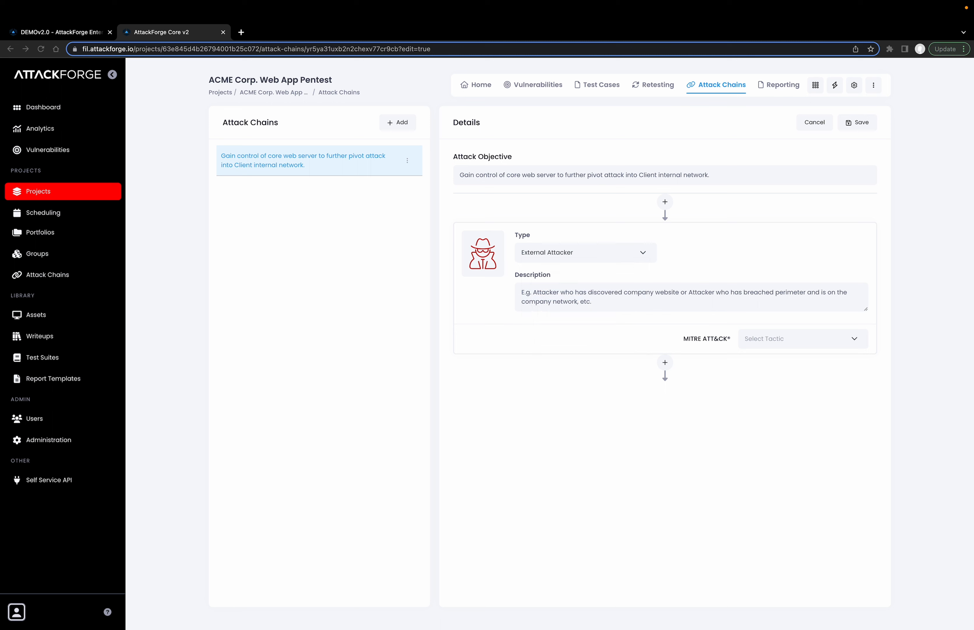
left_click(589, 313)
left_click(599, 300)
key("ctrl+a")
type("Attacker who has self-registered account on Client Internet-facing application.")
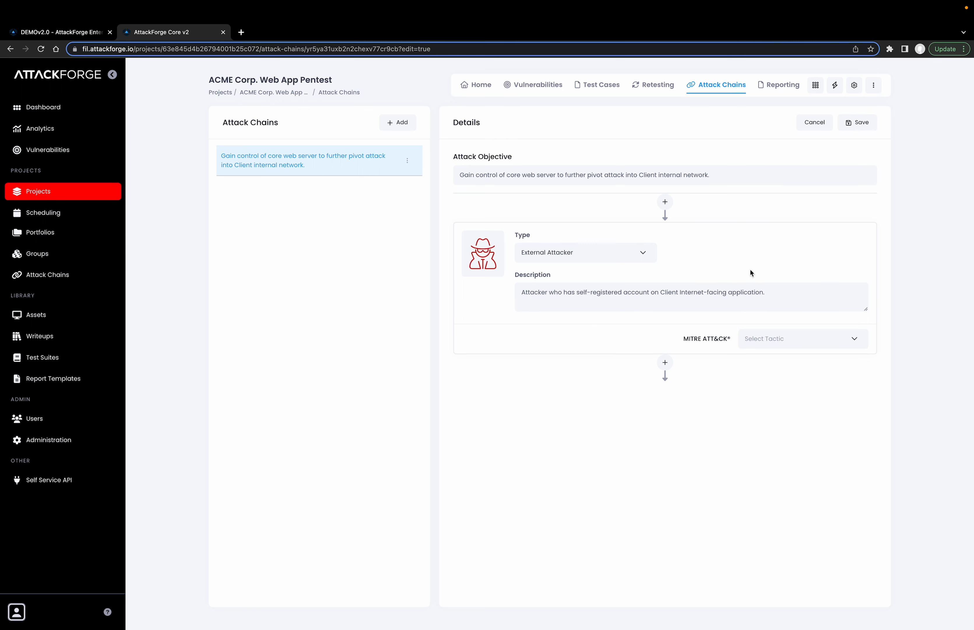
left_click(786, 338)
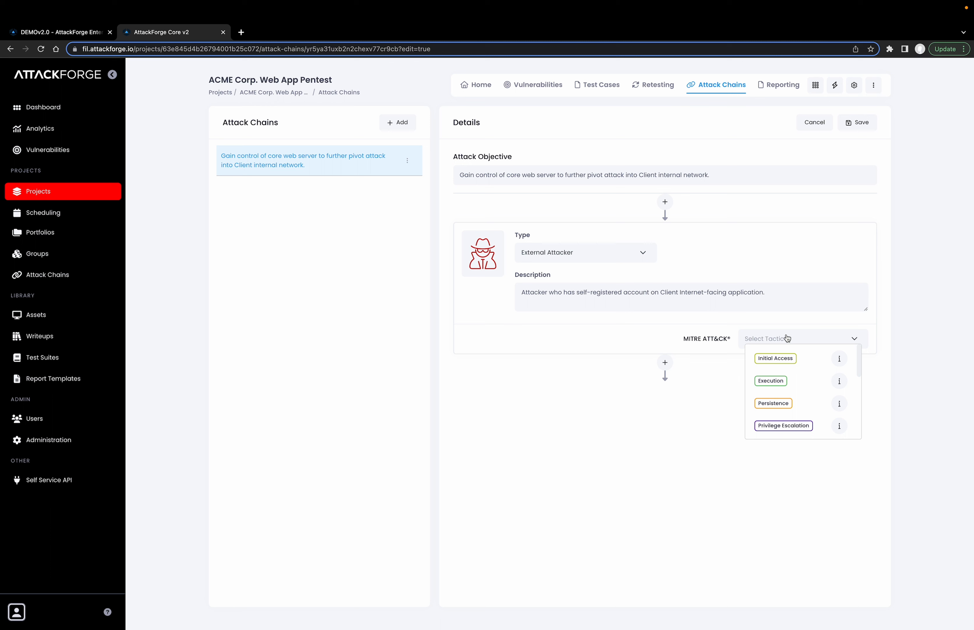
left_click(775, 357)
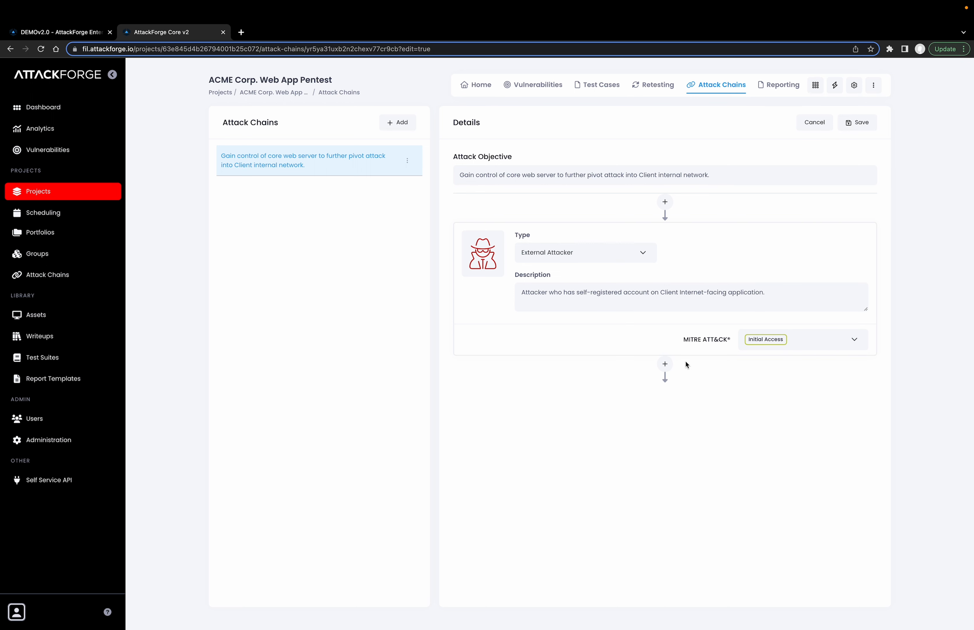
Add a second node below the External Attacker node and set its type to Victim
left_click(666, 364)
left_click(572, 422)
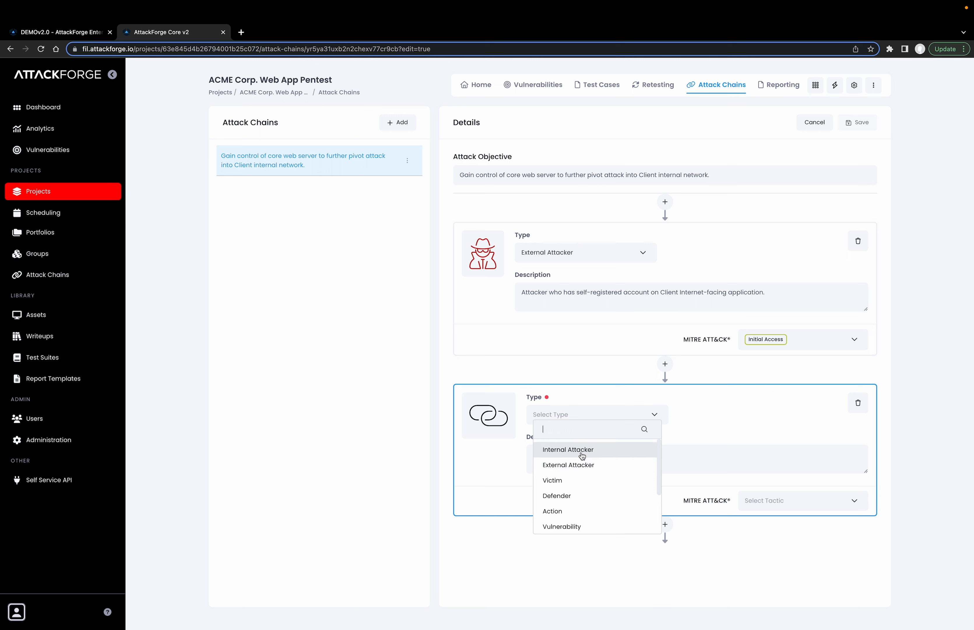
scroll(577, 457, "down", 1)
scroll(575, 452, "up", 1)
scroll(576, 464, "down", 1)
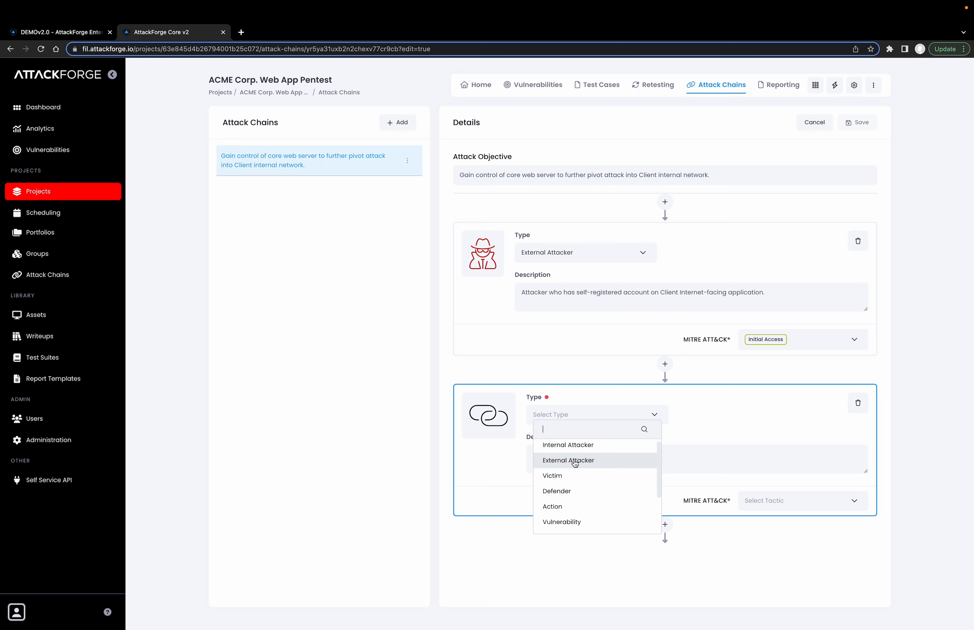
scroll(573, 471, "down", 1)
left_click(572, 476)
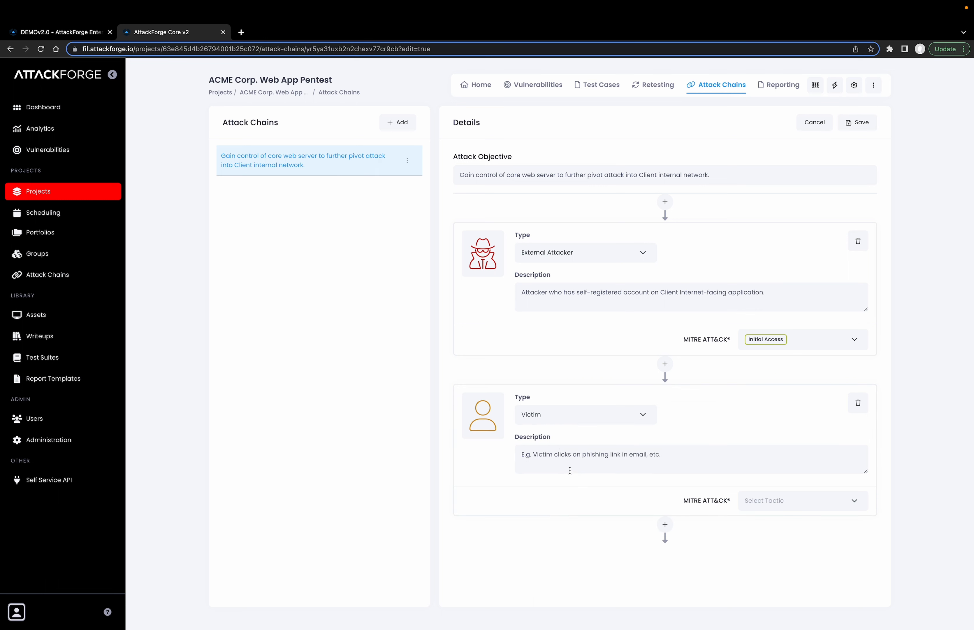
Try the Defender, Action and Vulnerability types in turn on the second node
left_click(554, 423)
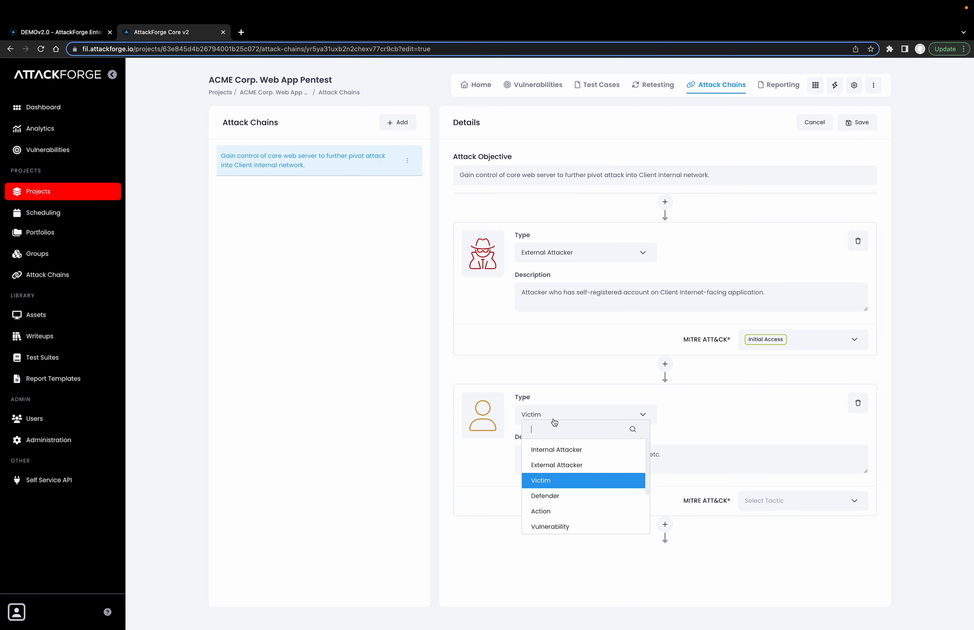
left_click(561, 494)
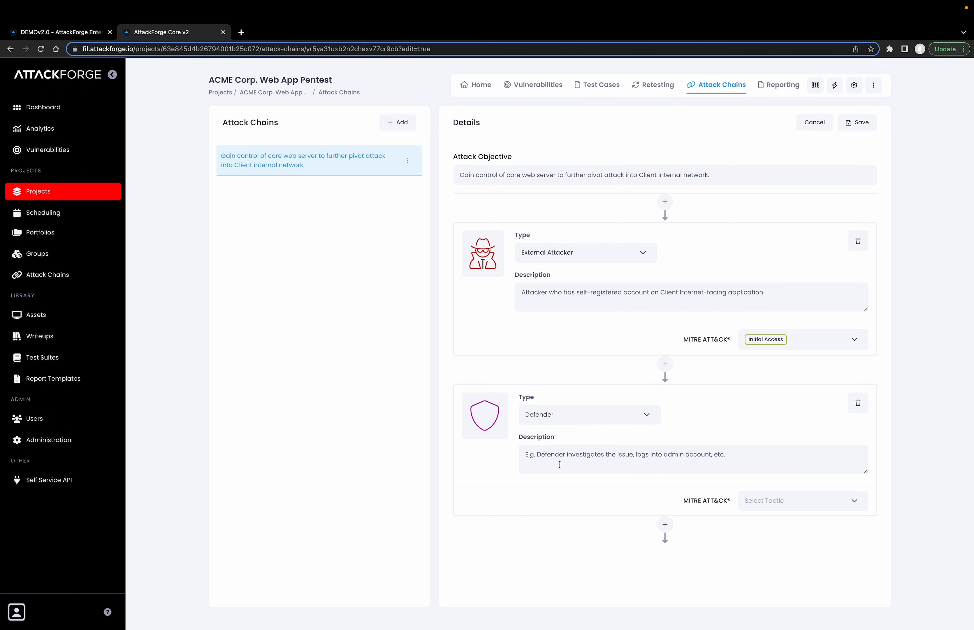
left_click(552, 420)
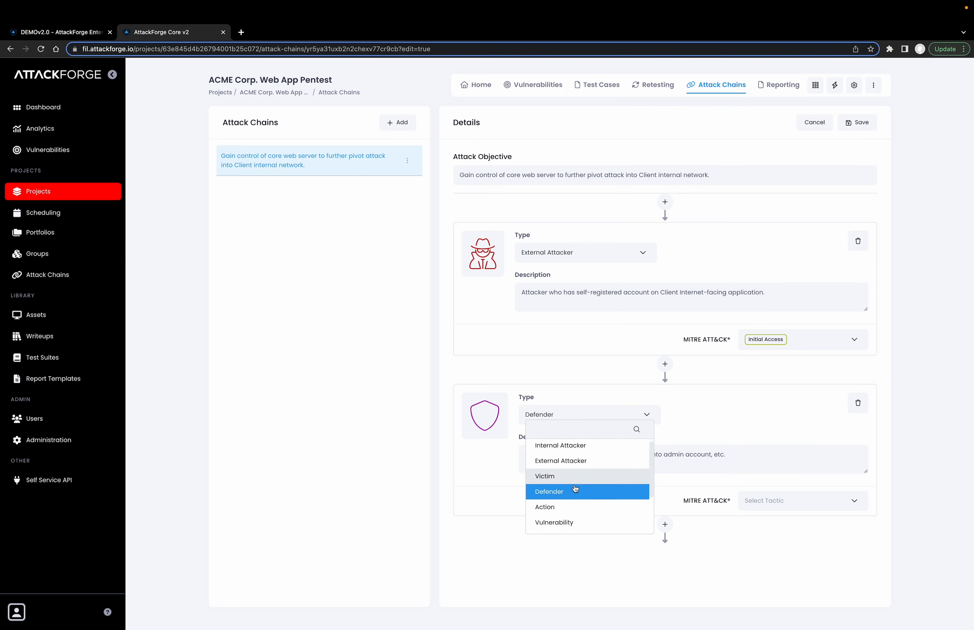
left_click(557, 509)
left_click(551, 422)
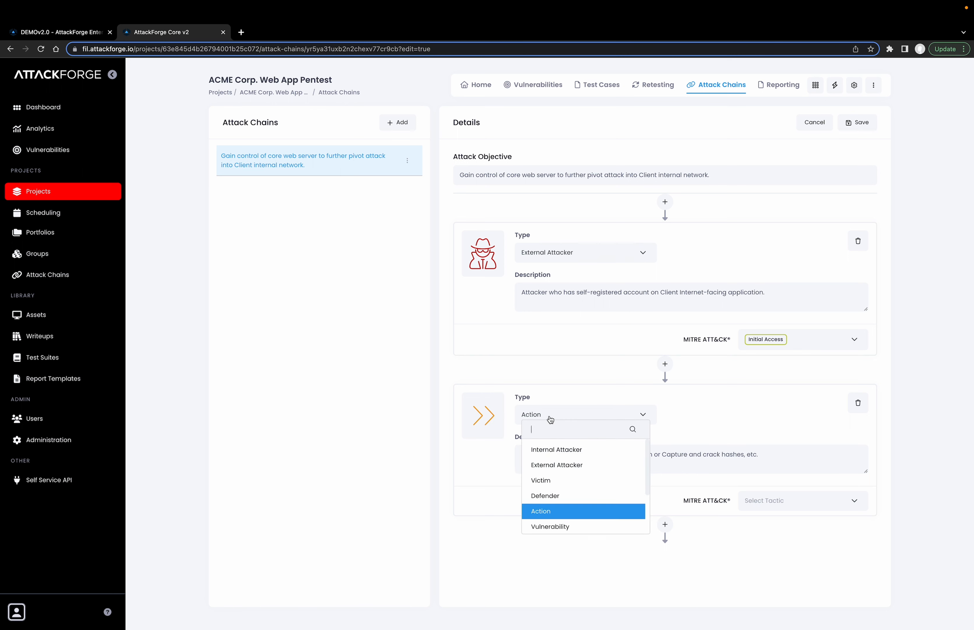
scroll(564, 507, "down", 1)
left_click(563, 507)
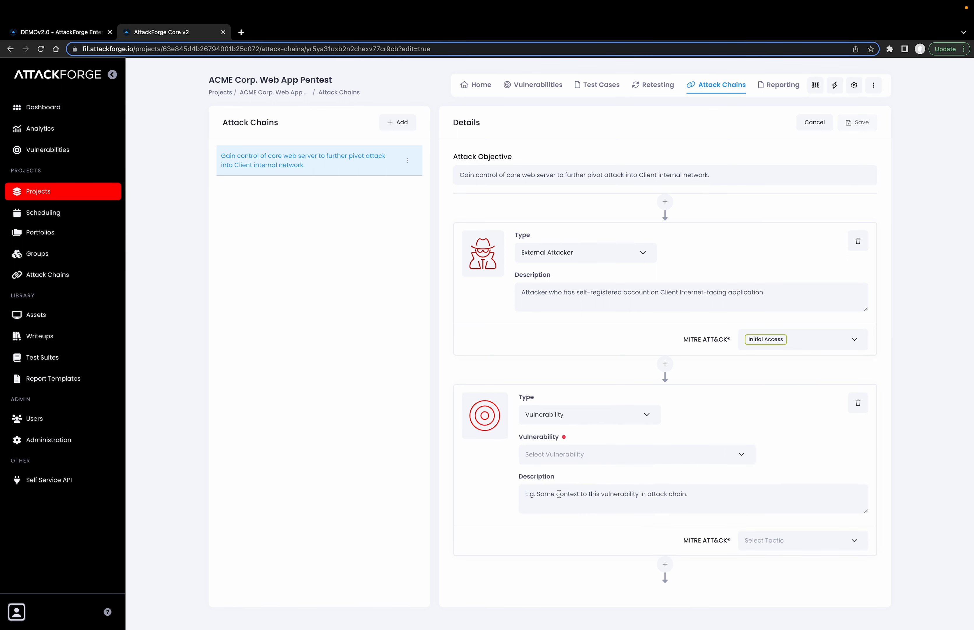
Set the second node's type to Target Device
left_click(556, 419)
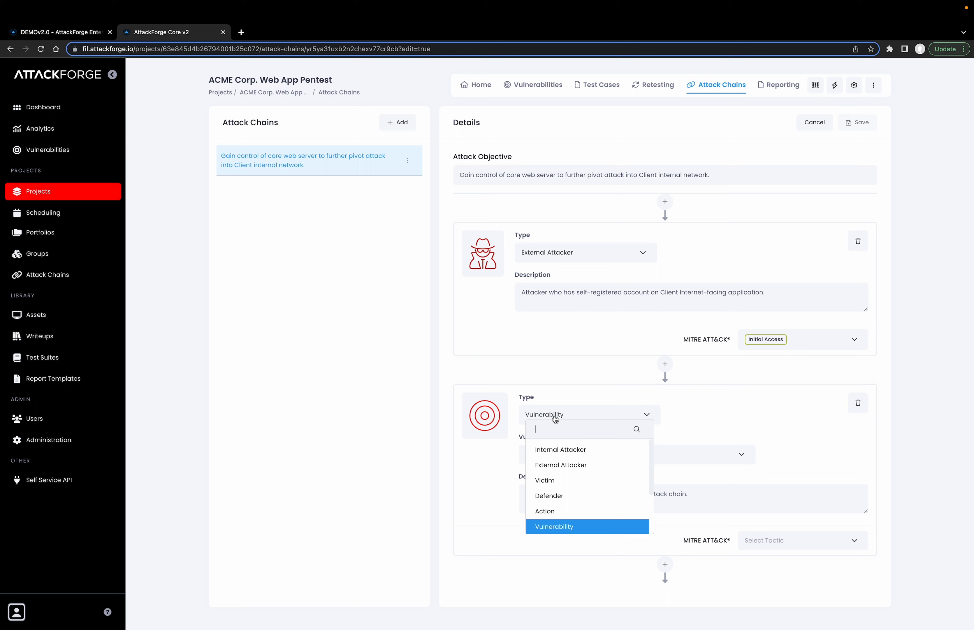
scroll(573, 491, "down", 2)
left_click(564, 501)
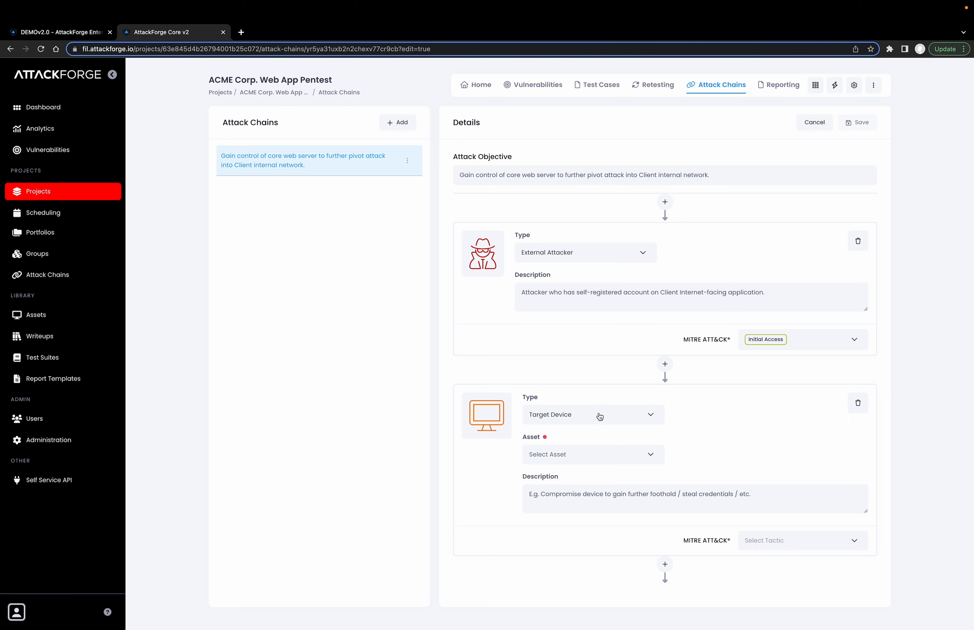
Try the Target Server, Target Database and Flag Captured types in turn on the second node
left_click(599, 417)
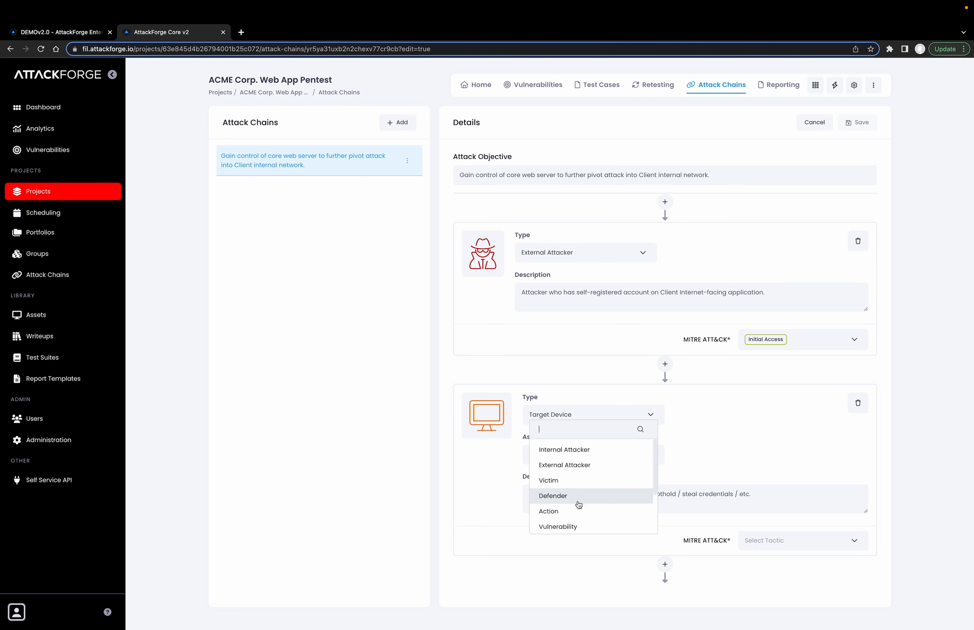
scroll(574, 508, "down", 2)
left_click(575, 493)
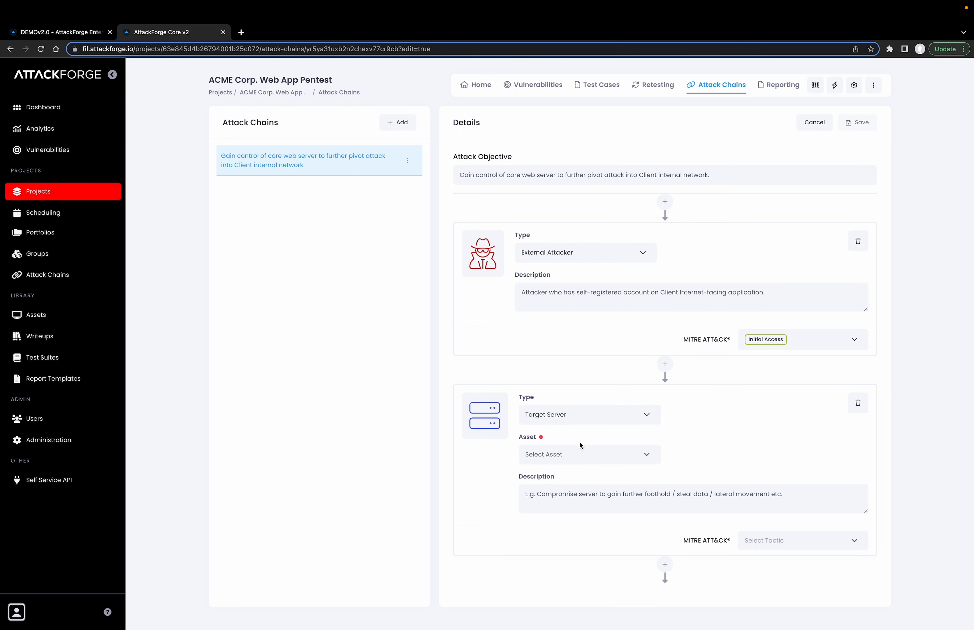
left_click(573, 418)
scroll(576, 487, "down", 2)
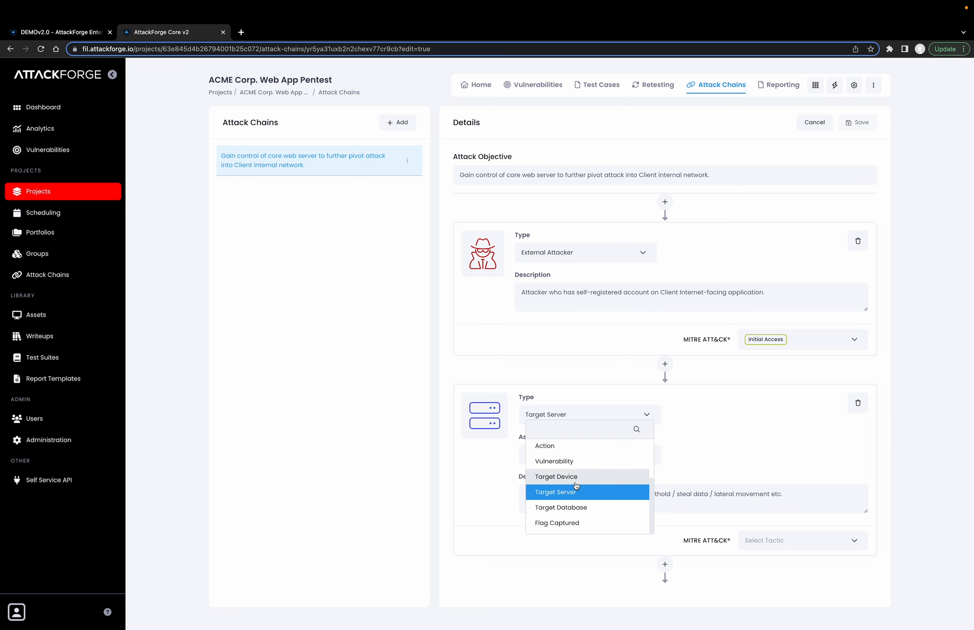
left_click(575, 510)
left_click(585, 418)
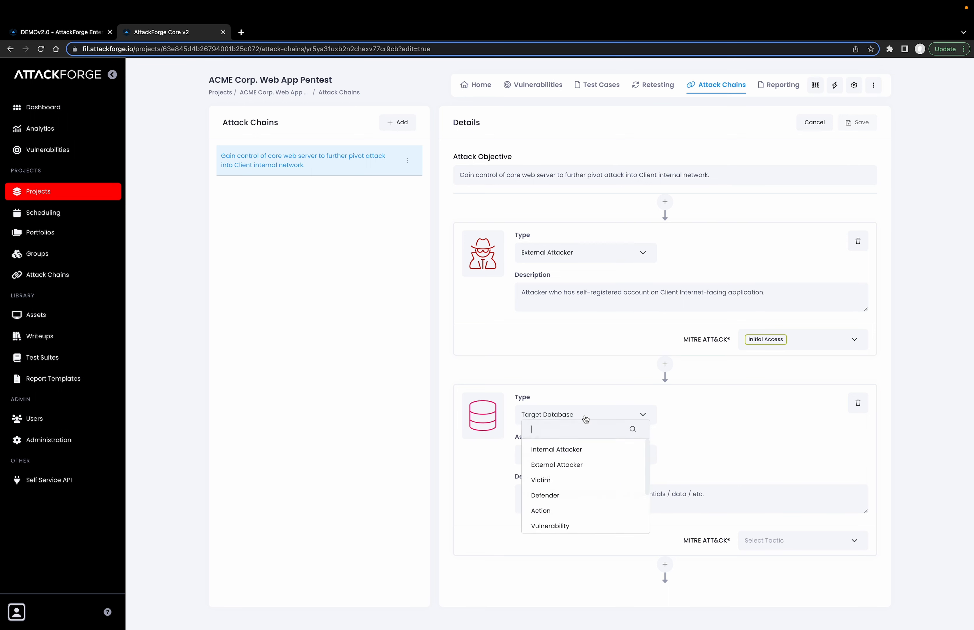
scroll(575, 488, "down", 1)
scroll(575, 489, "down", 3)
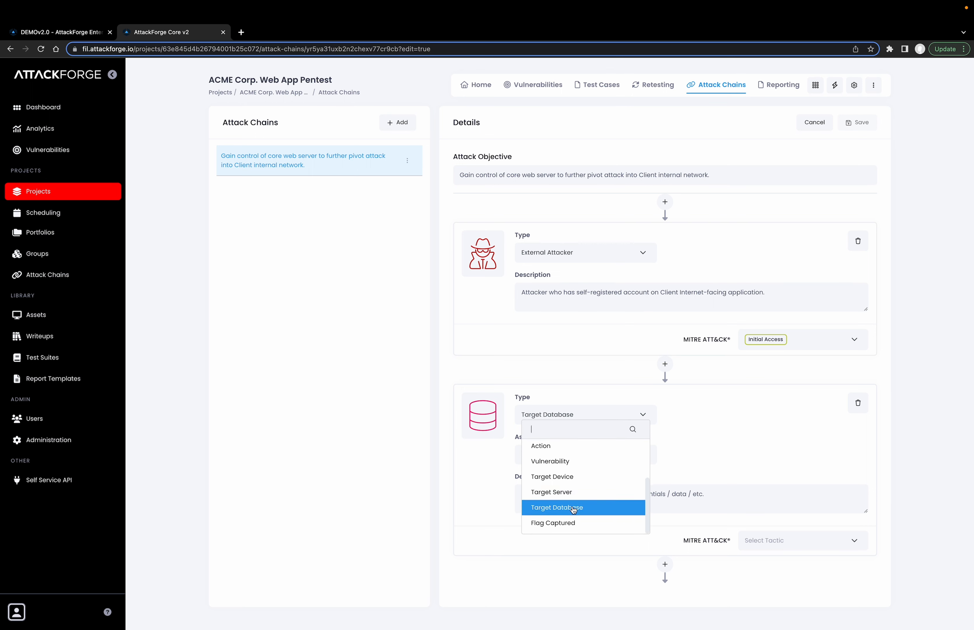
left_click(567, 525)
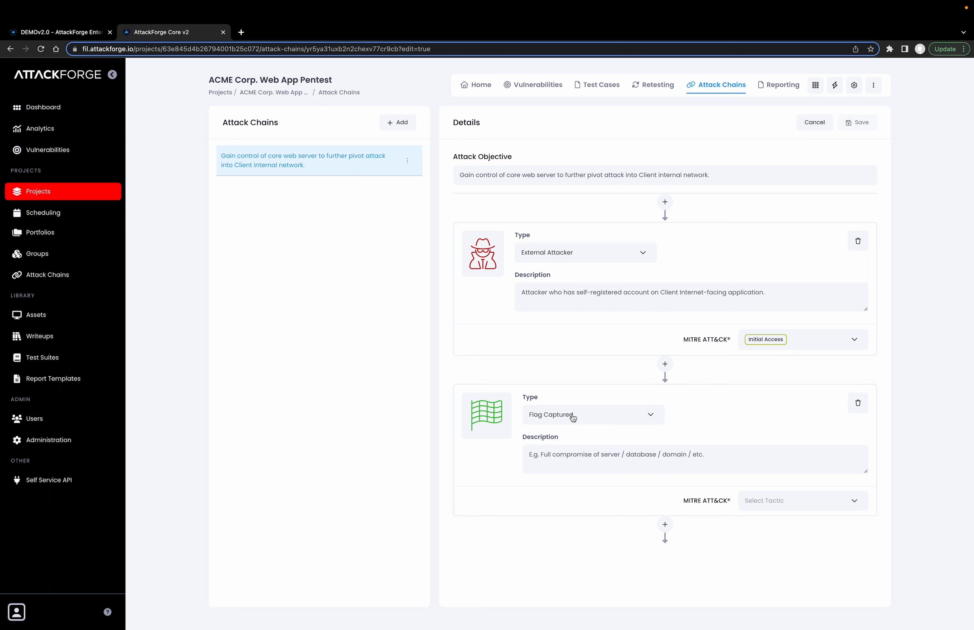
Set the second node's type to Action and describe it as "Log into application and enumerate vulnerable file-upload functionality within the application."
left_click(573, 416)
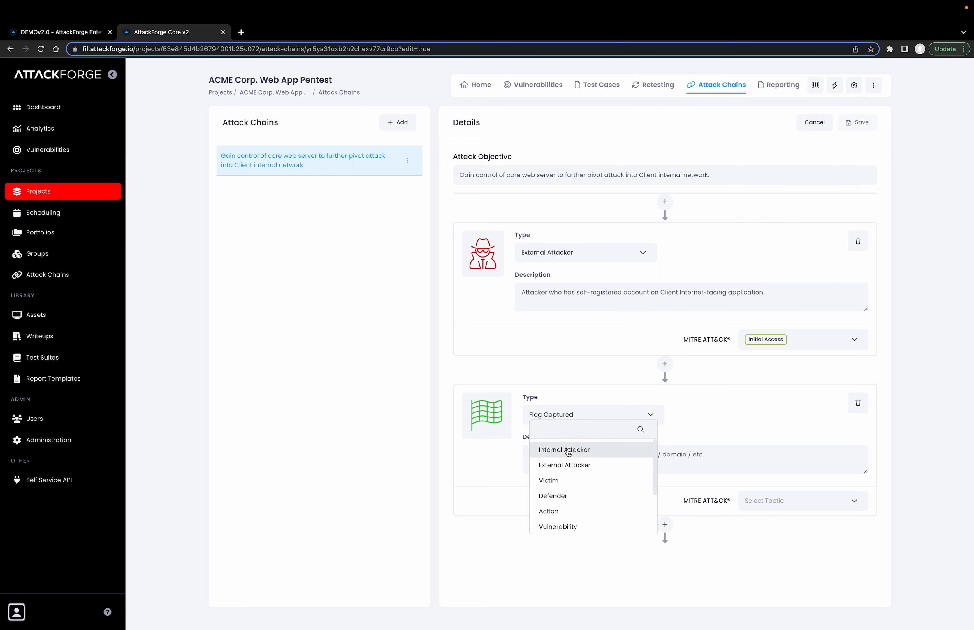
left_click(556, 514)
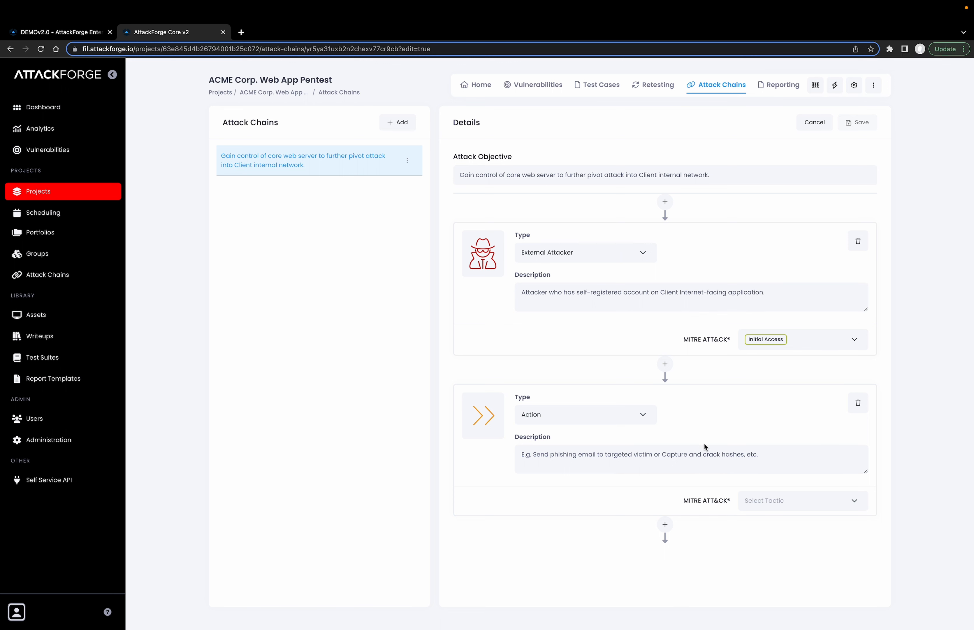
triple_click(690, 456)
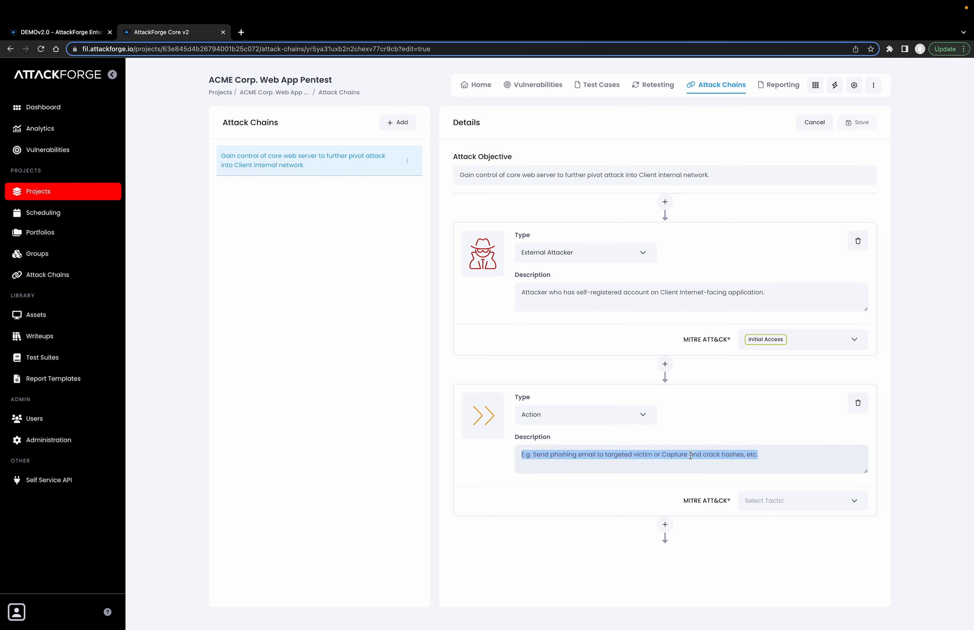
type("Log into application and enumerate vulnerable file-upload functionality within the application.")
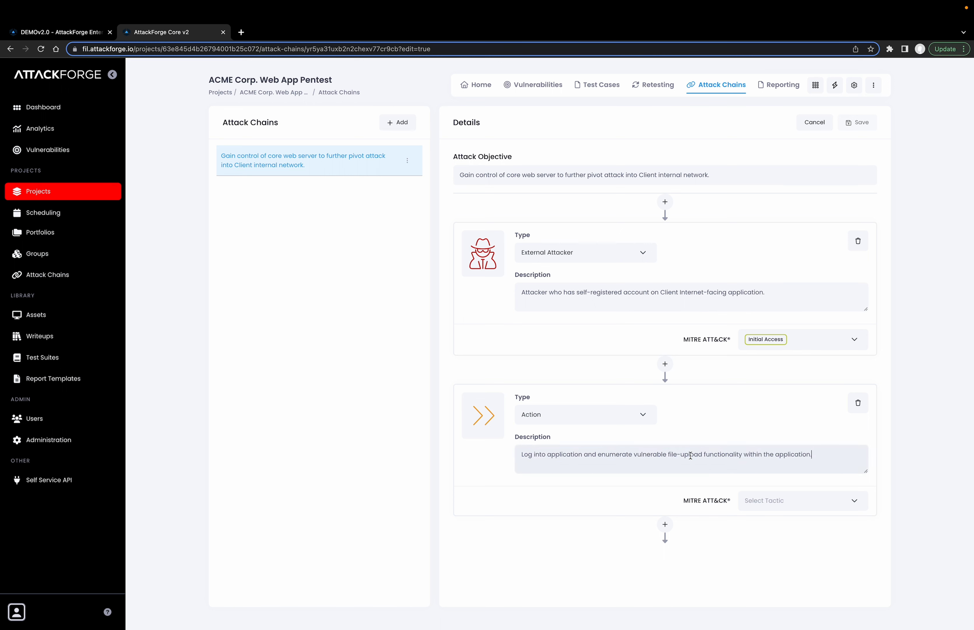
Add a Vulnerability node below the Action node and link it to Unrestricted Upload of File with Dangerous Type
left_click(665, 524)
scroll(655, 512, "down", 3)
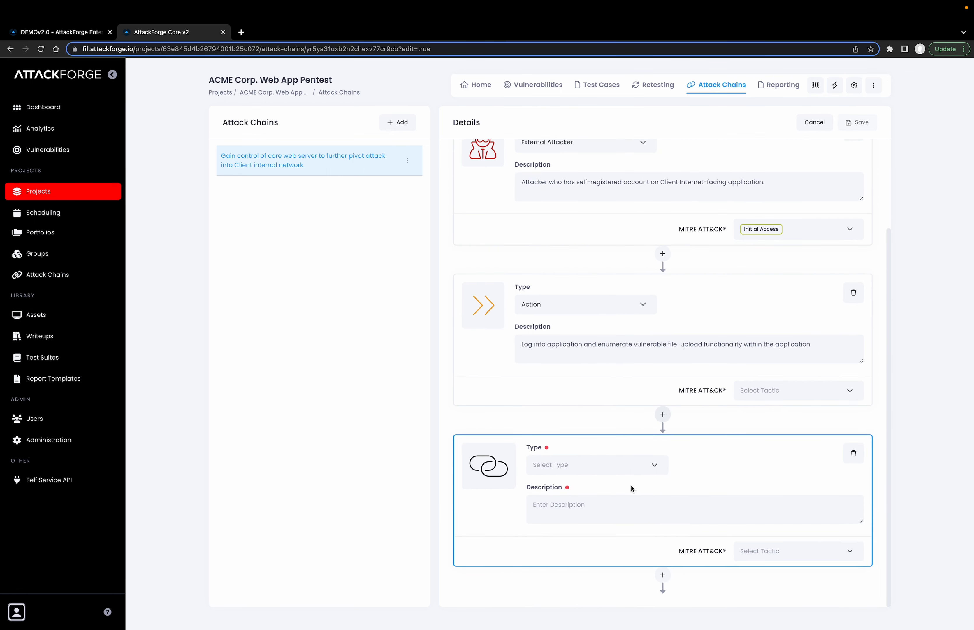
left_click(626, 468)
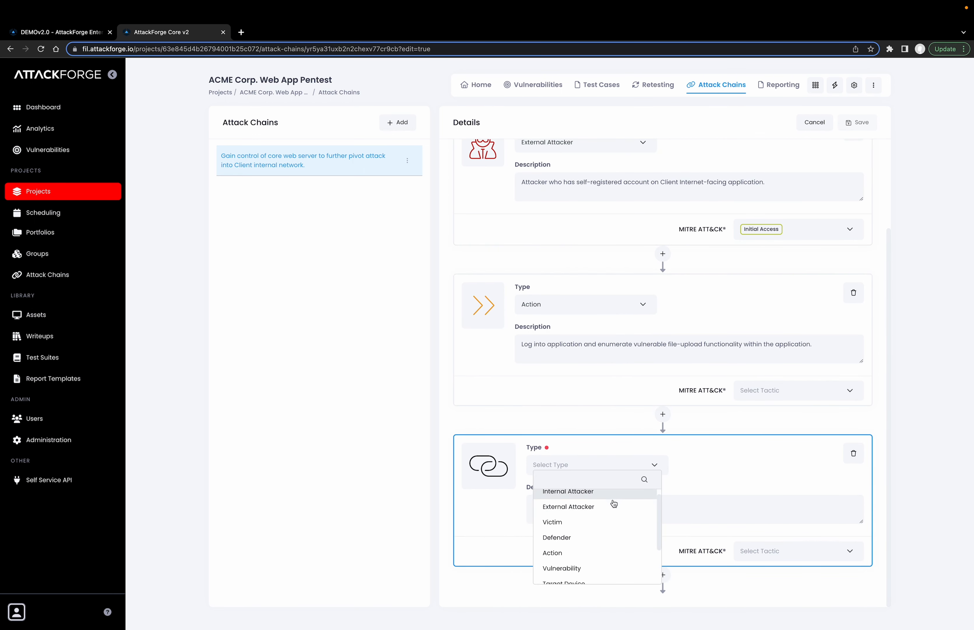
left_click(581, 570)
left_click(588, 508)
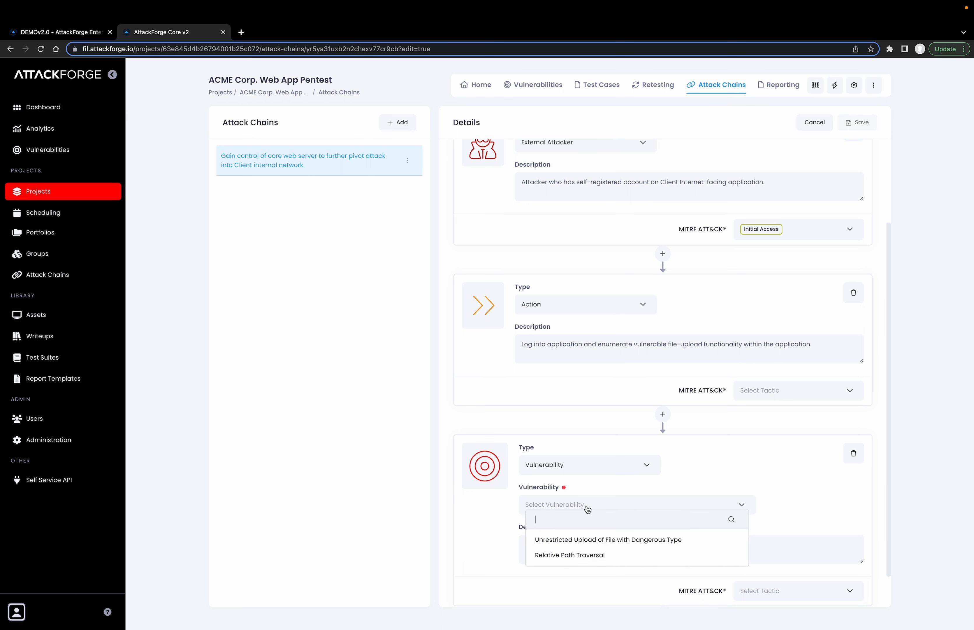
left_click(610, 541)
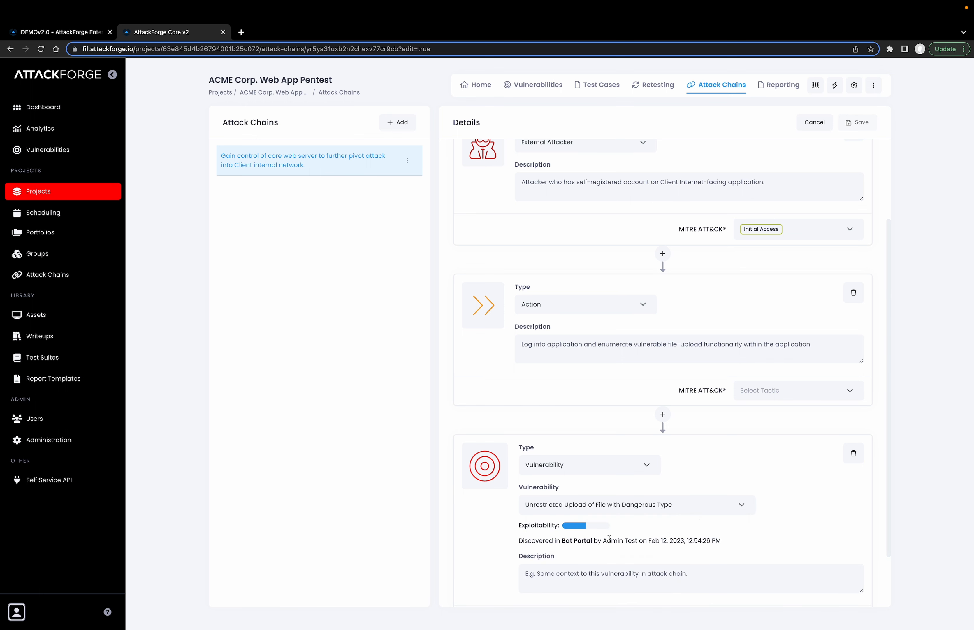
Describe the file upload vulnerability node as "Attacker identifies vulnerable 'upload Avatar' functionality in MyProfile and uploads web shell."
scroll(609, 539, "down", 2)
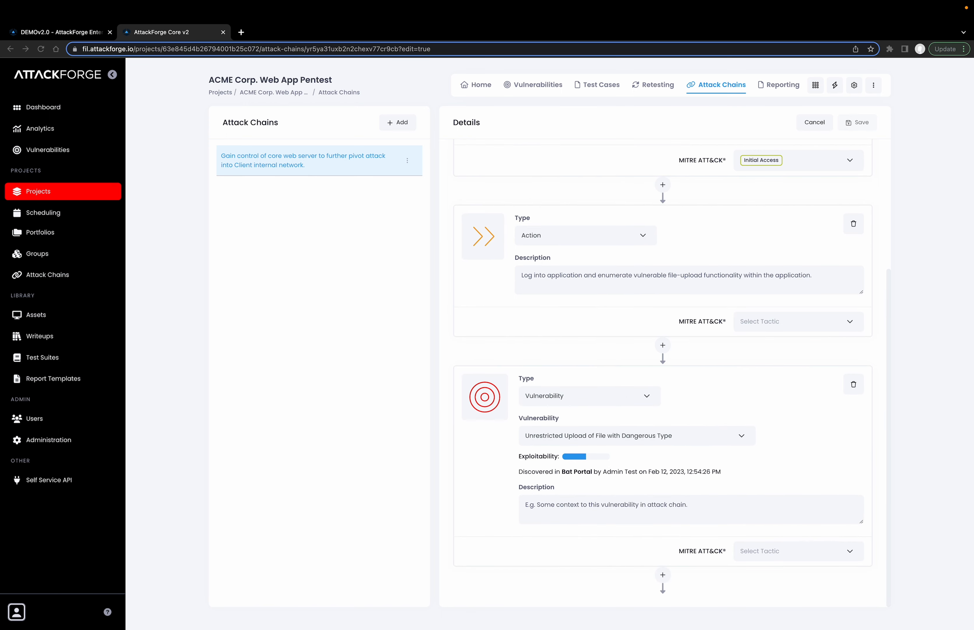
left_click(574, 509)
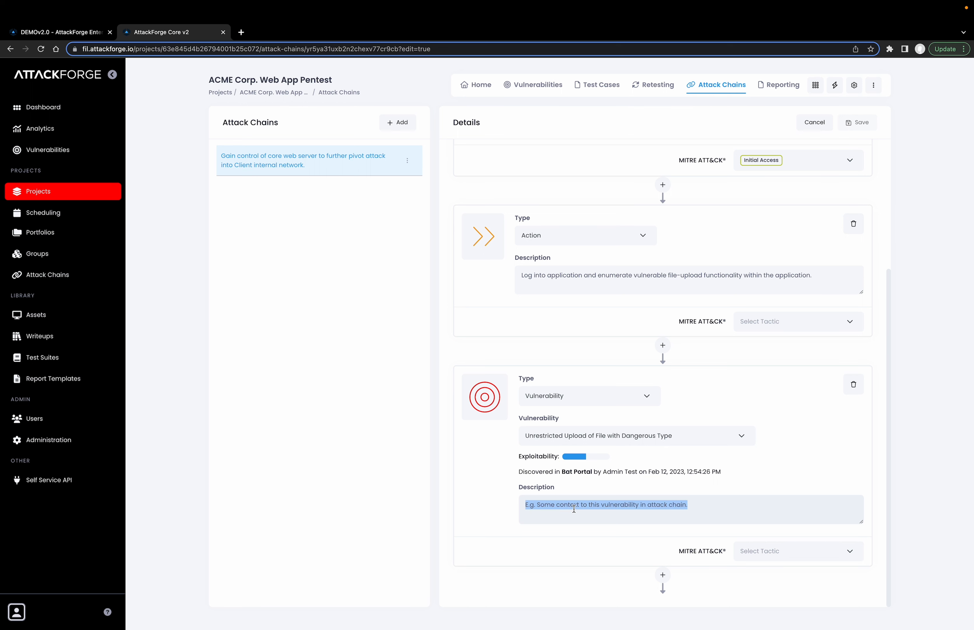
type("Attacker identifies vulnerable 'upload Avatar' functionality in MyProfile and uploads web shell.")
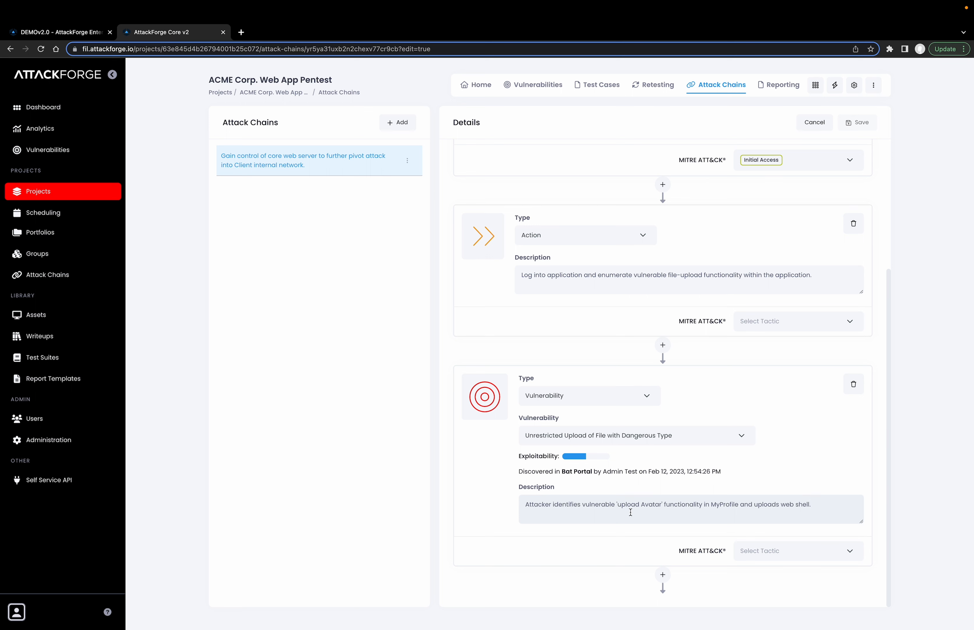
type(".")
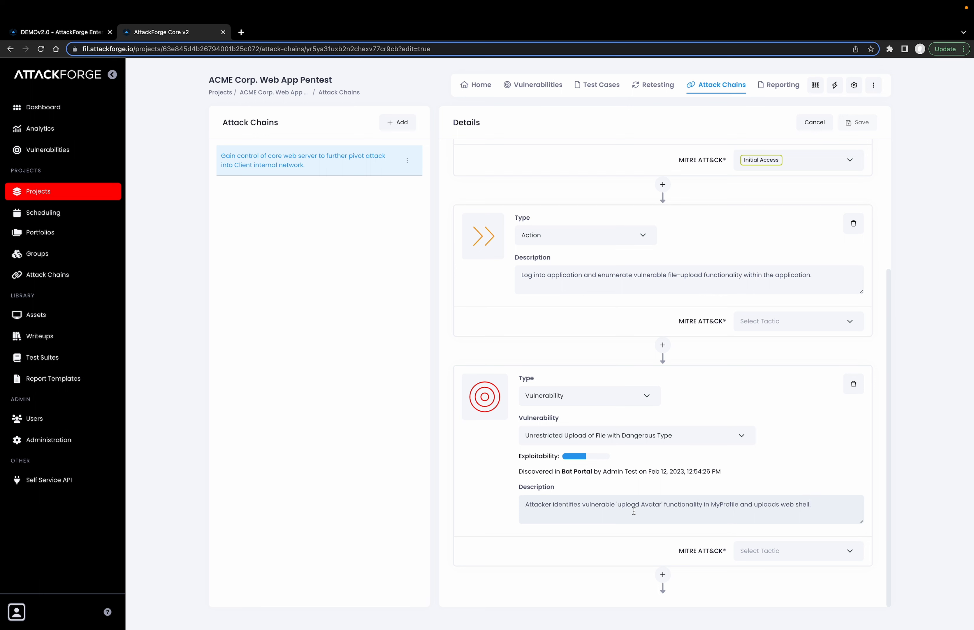
Add another Vulnerability node at the end of the chain and link it to Relative Path Traversal
left_click(663, 575)
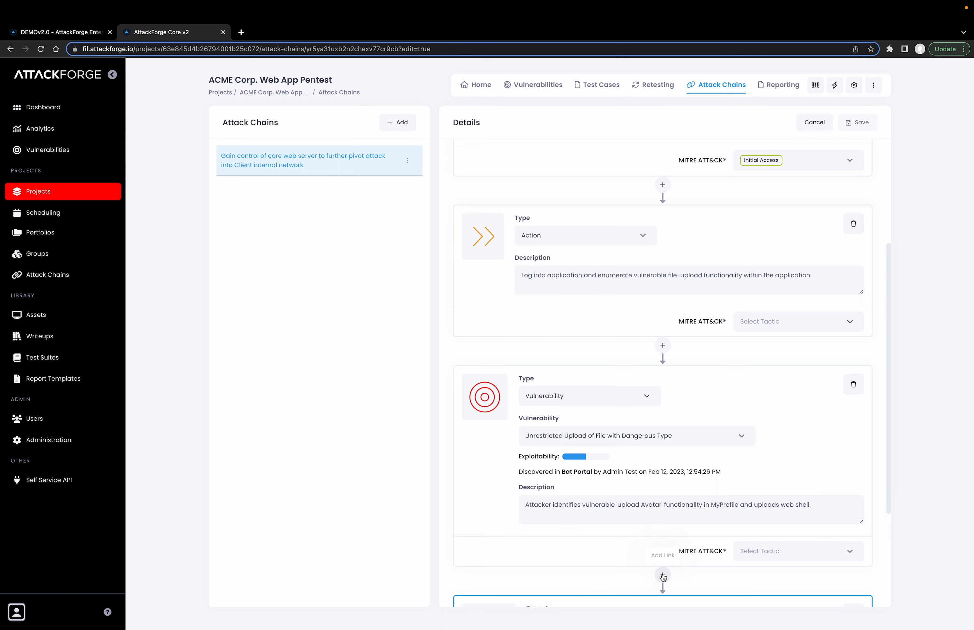
scroll(662, 559, "down", 4)
left_click(611, 466)
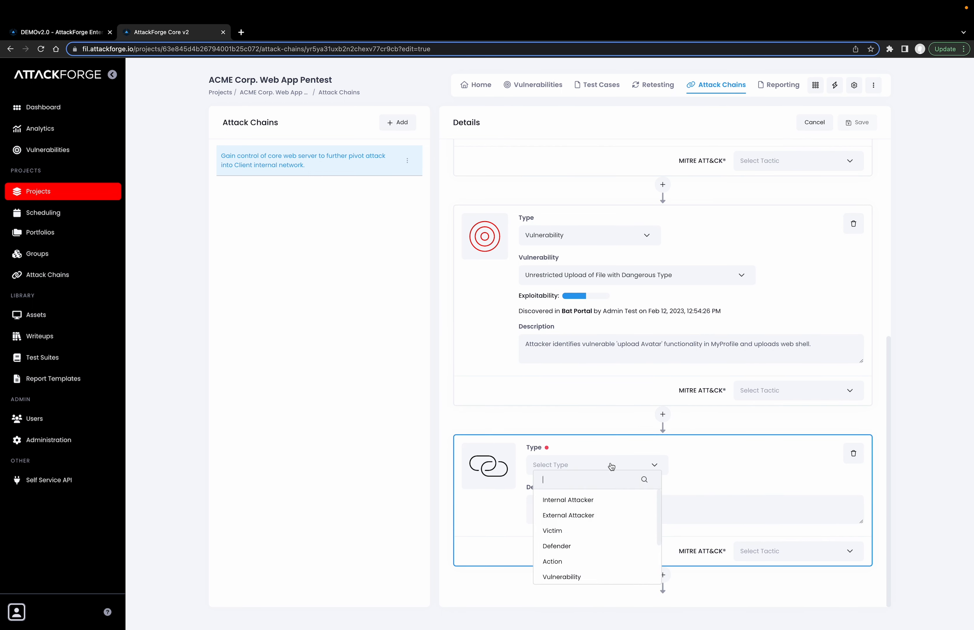
scroll(583, 566, "down", 1)
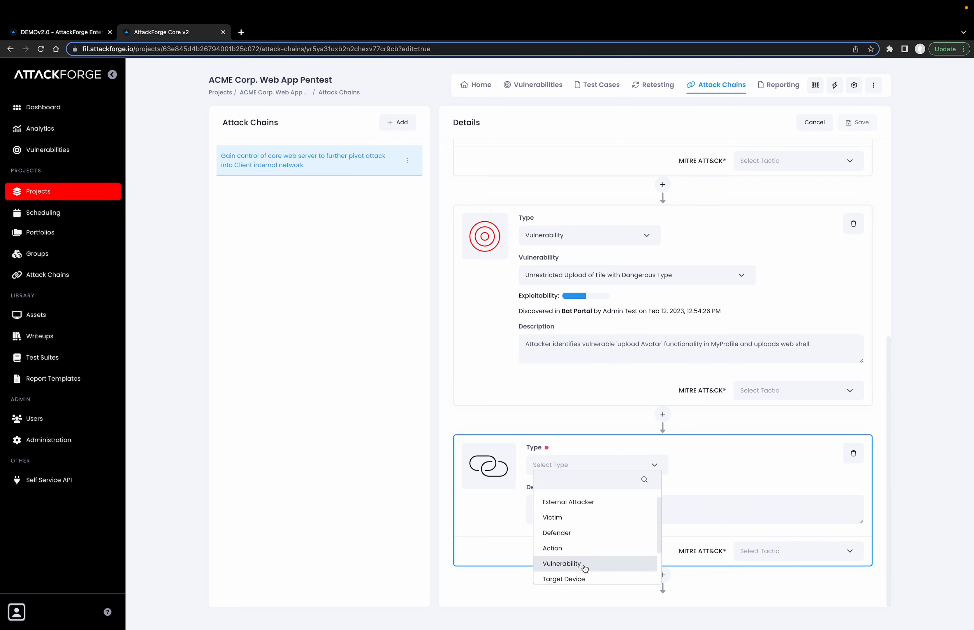
left_click(585, 568)
left_click(598, 510)
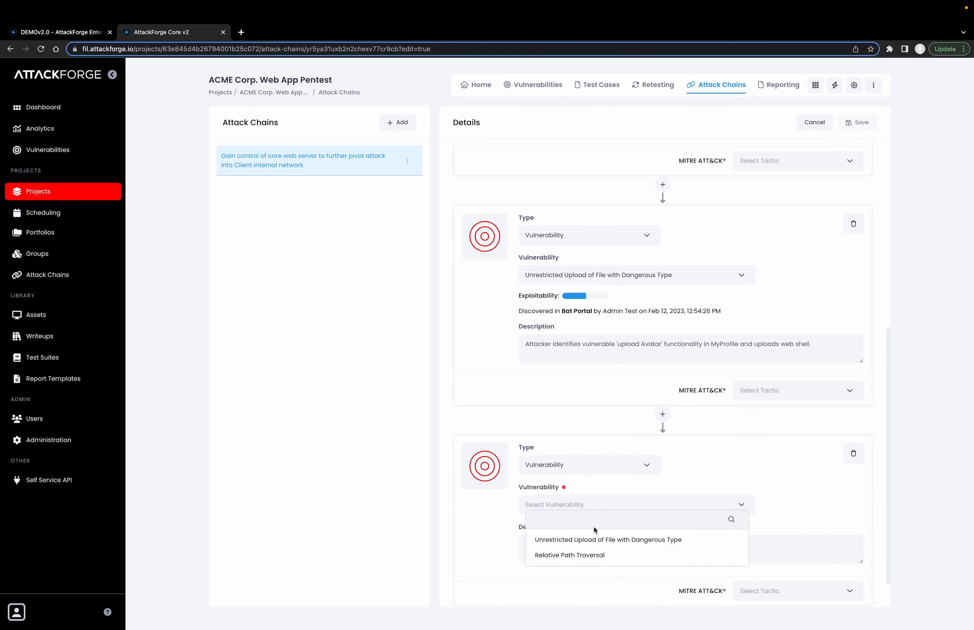
left_click(566, 556)
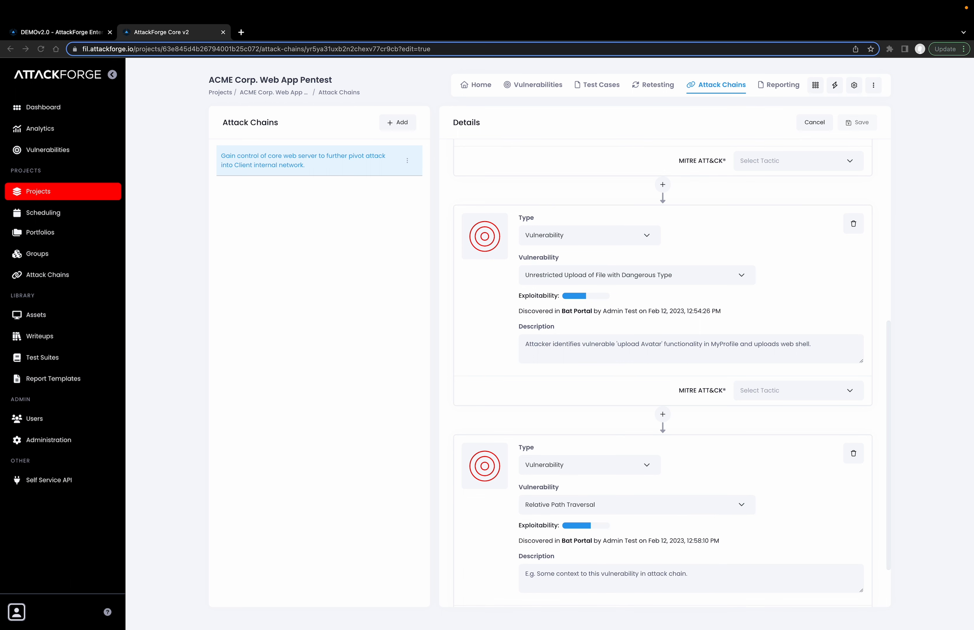
Describe the Relative Path Traversal node as "Attacker enumerates server directory structure to navigate directly to uploaded web shell."
triple_click(601, 581)
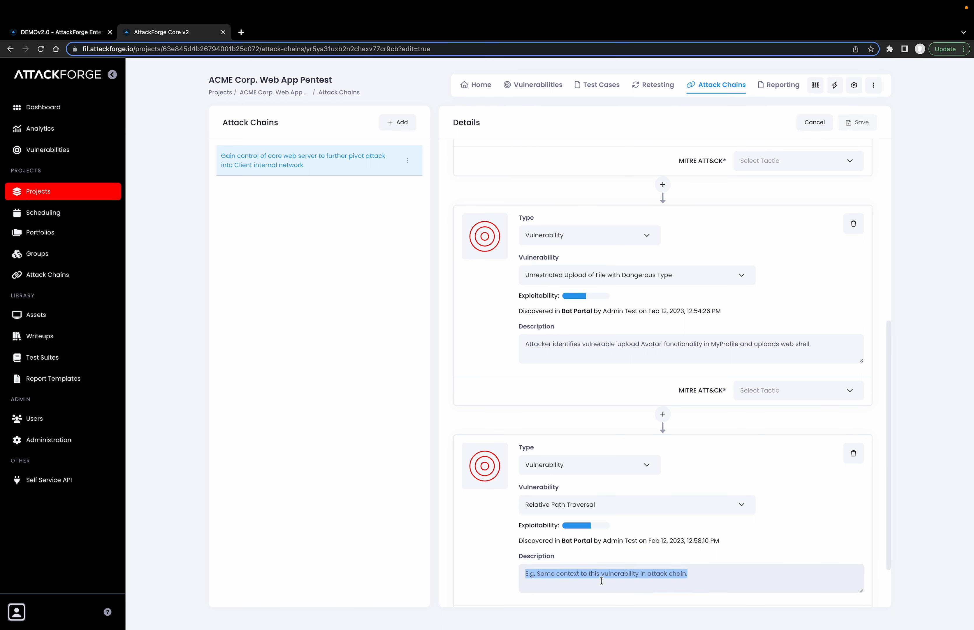
type("Attacker enumerates server directory structure to navigate directly to uploaded web shell.")
scroll(602, 579, "down", 2)
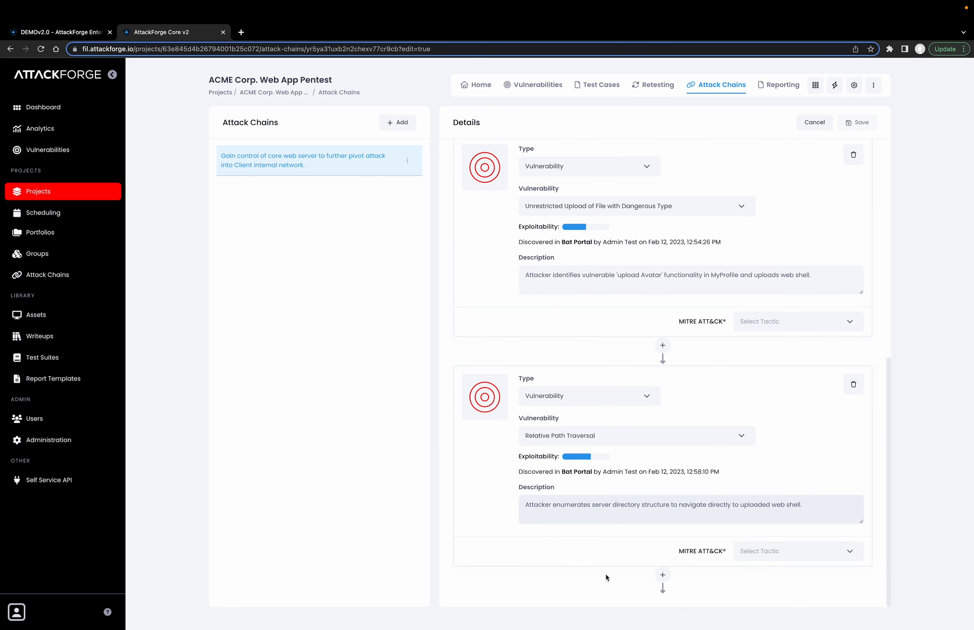
Add a Target Server node below the Relative Path Traversal node and select Bat Portal as its asset
left_click(663, 576)
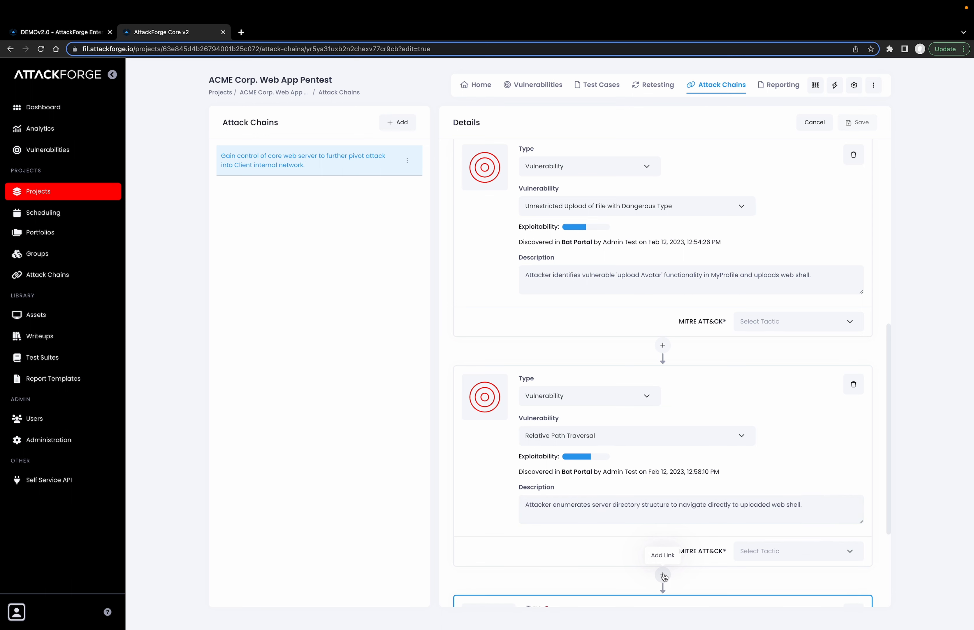
scroll(651, 565, "down", 5)
left_click(549, 467)
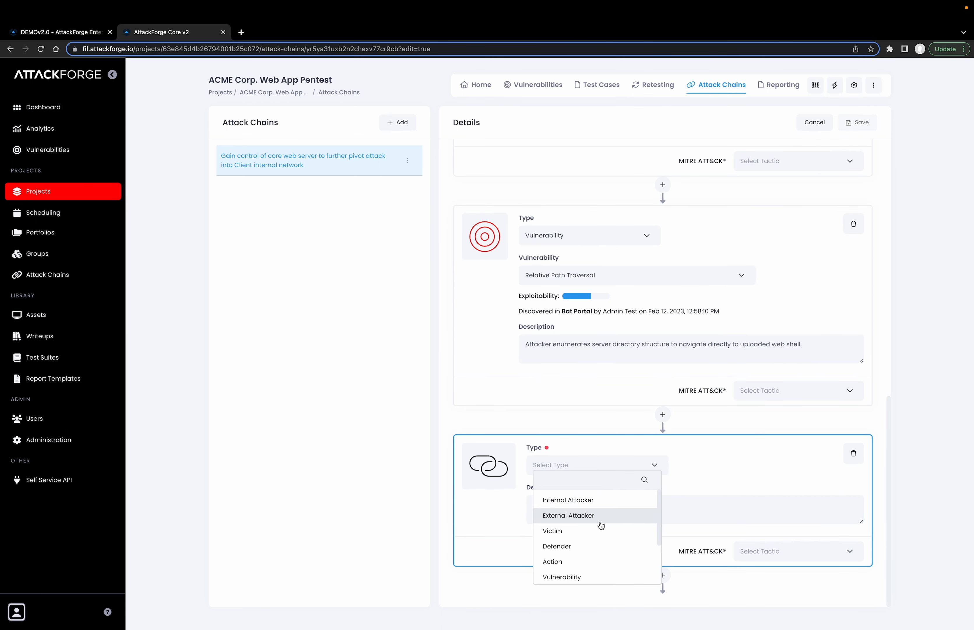
scroll(600, 524, "down", 3)
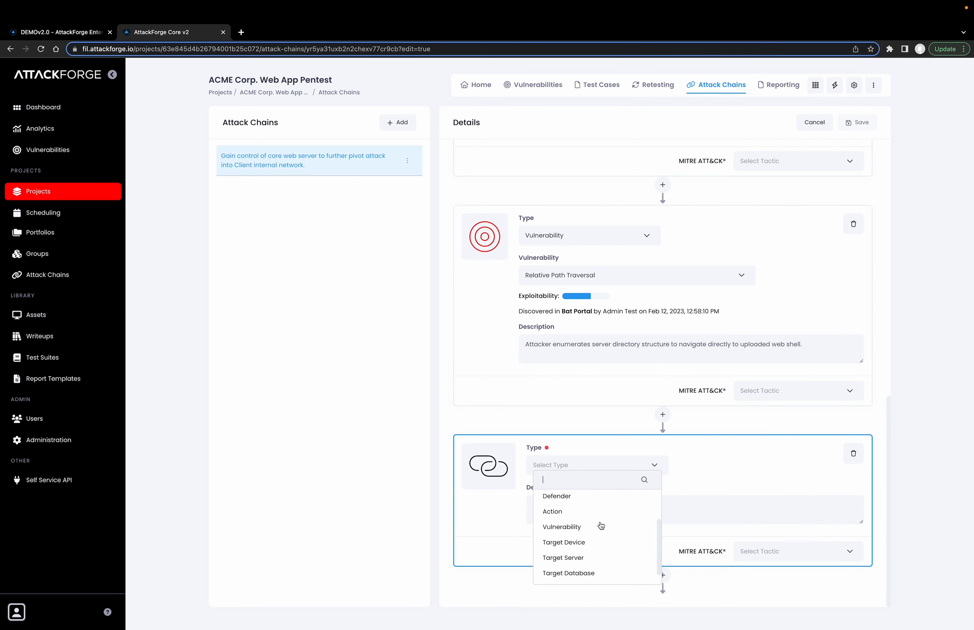
left_click(584, 561)
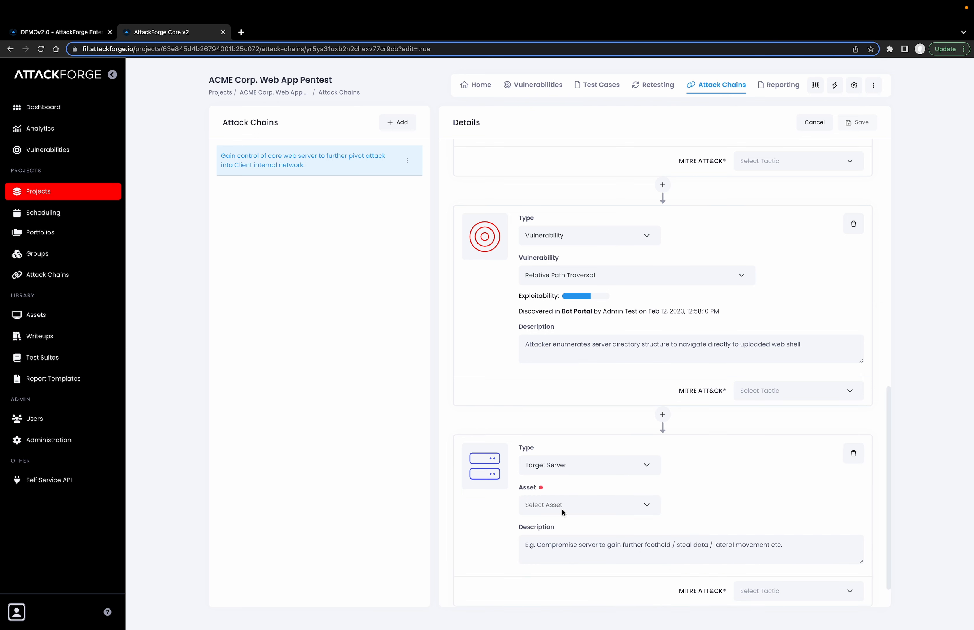
left_click(652, 505)
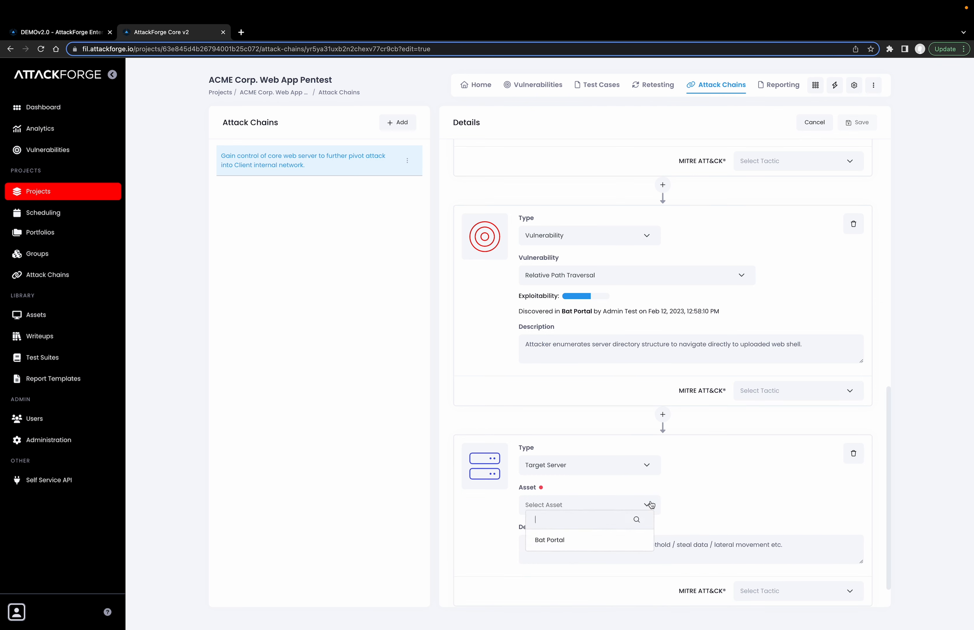
left_click(587, 543)
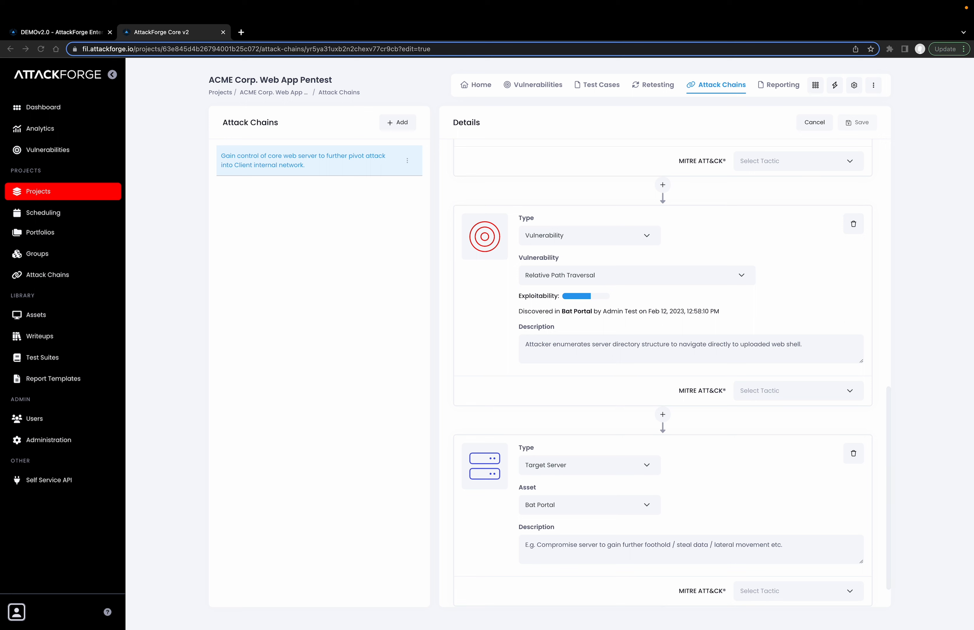
Describe the Target Server node as "Attacker triggers web shell, elevates to full shell, then creates back door in web server for persistent remote access."
left_click(630, 544)
type("Attacker triggers web shell, elevates to full shell, then creates back door in web server for persistent remote access.")
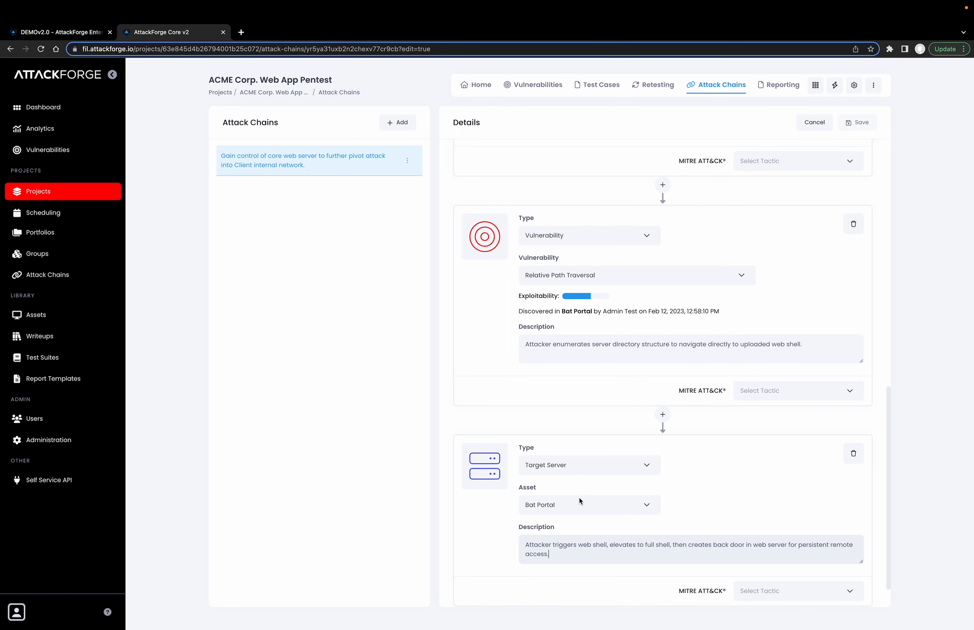
Add a Flag Captured node at the end of the attack chain, below the Target Server node
scroll(578, 496, "up", 5)
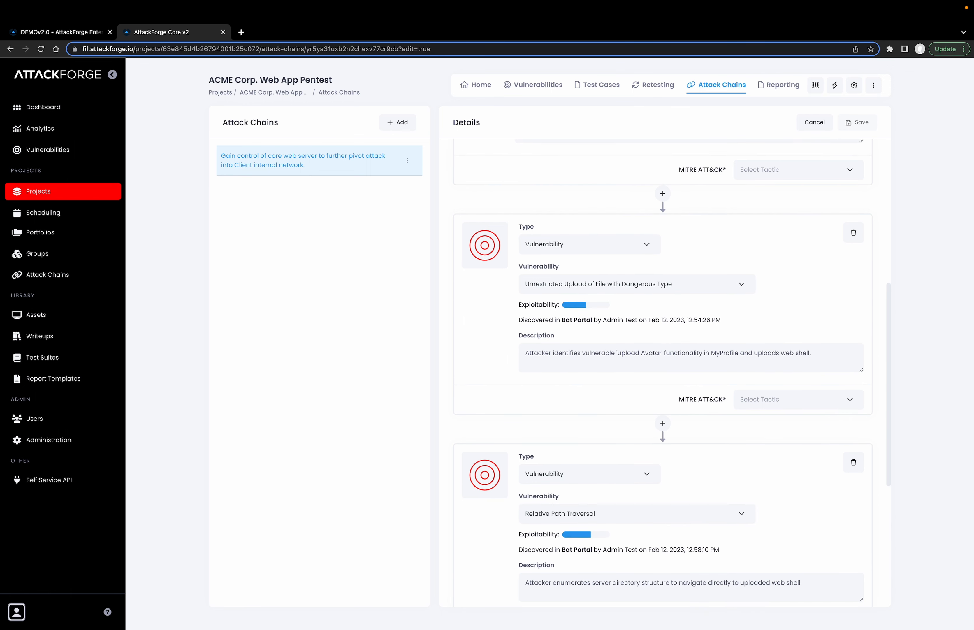
scroll(588, 496, "down", 6)
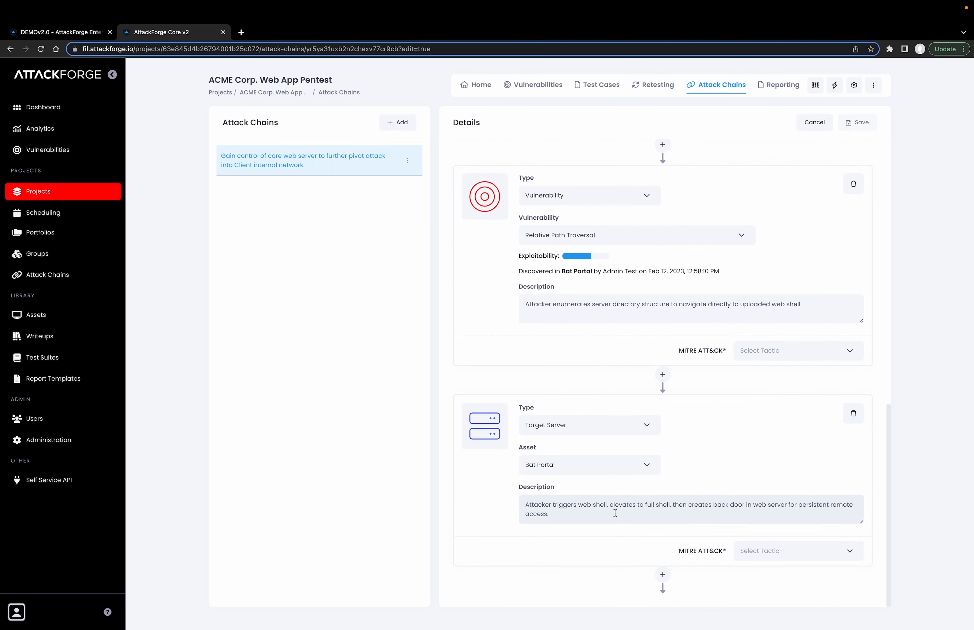
left_click(662, 576)
left_click(598, 475)
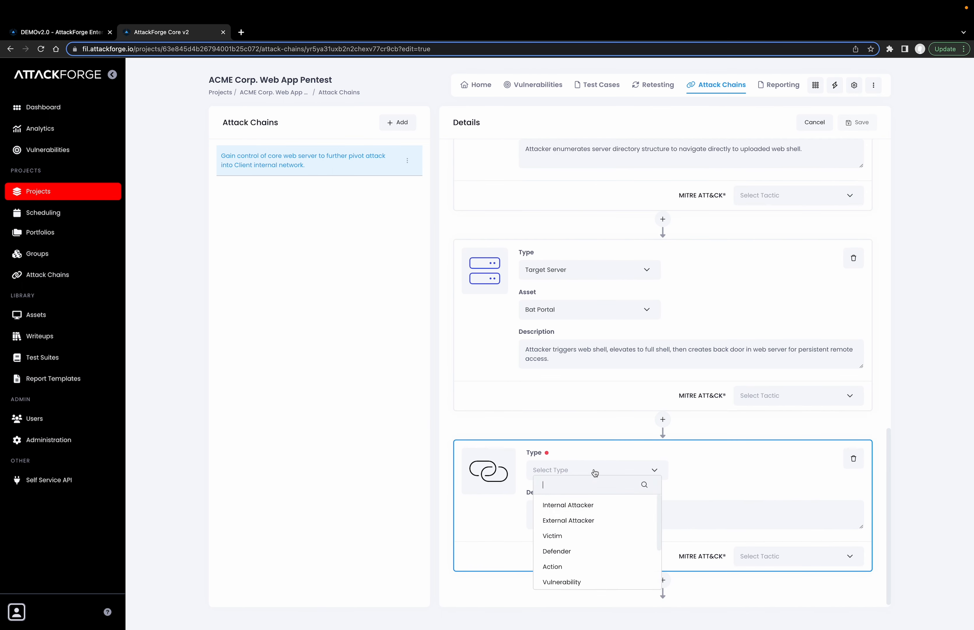
scroll(561, 528, "down", 3)
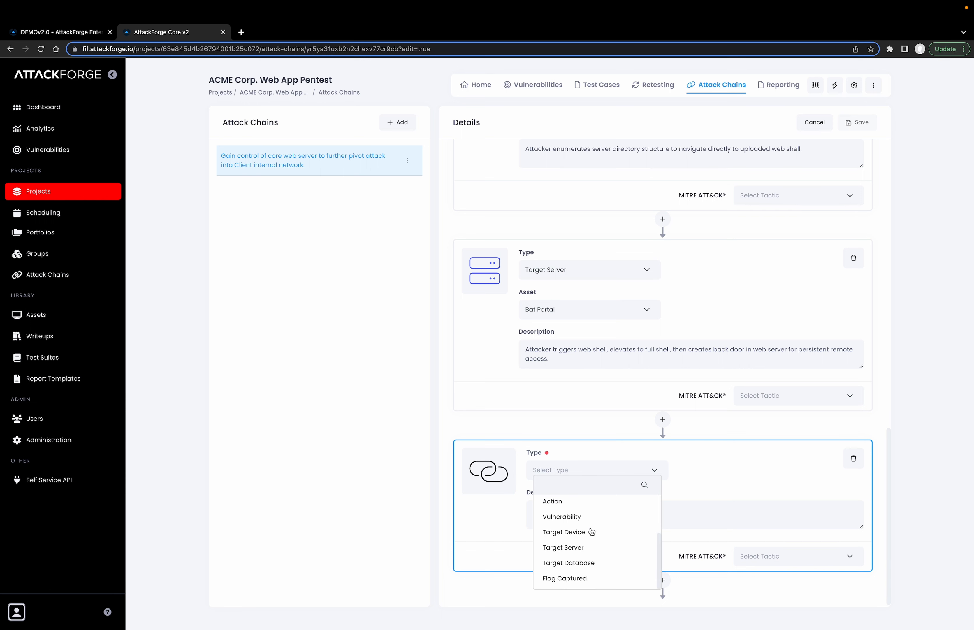
left_click(576, 579)
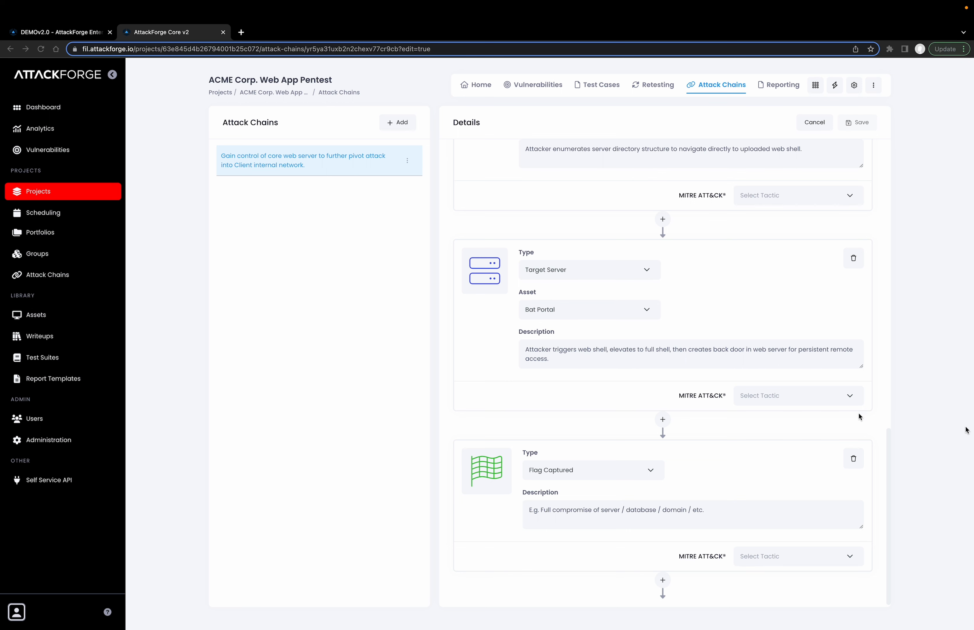
Describe the Flag Captured node as "Operating-System access to compromised Client web server allowing further attack into Client internal network." and save the attack chain
left_click(642, 520)
triple_click(634, 515)
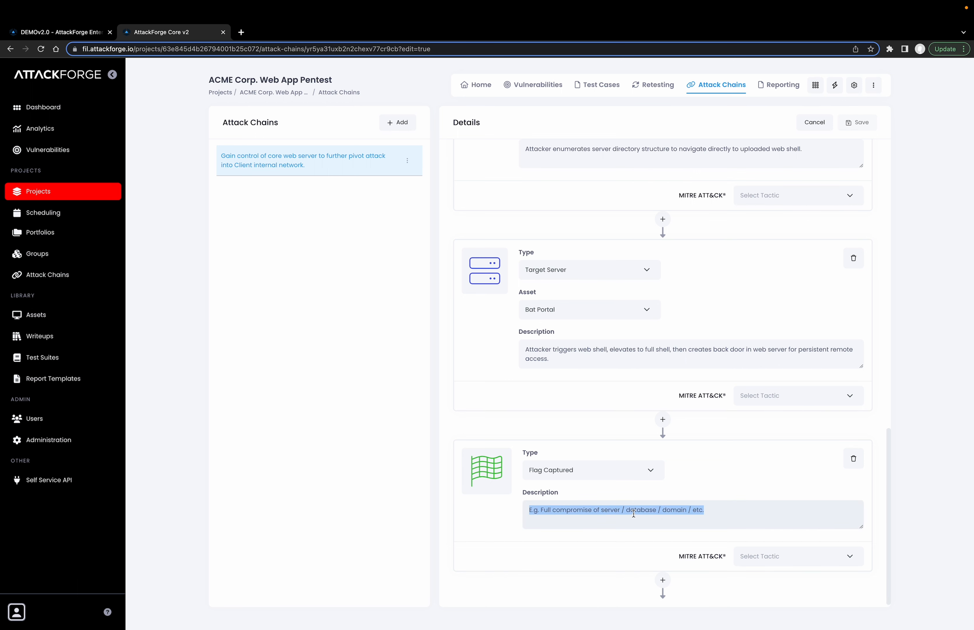
type("Operating-System access to compromised Client web server allowing further attack into Client internal network.")
scroll(628, 511, "down", 1)
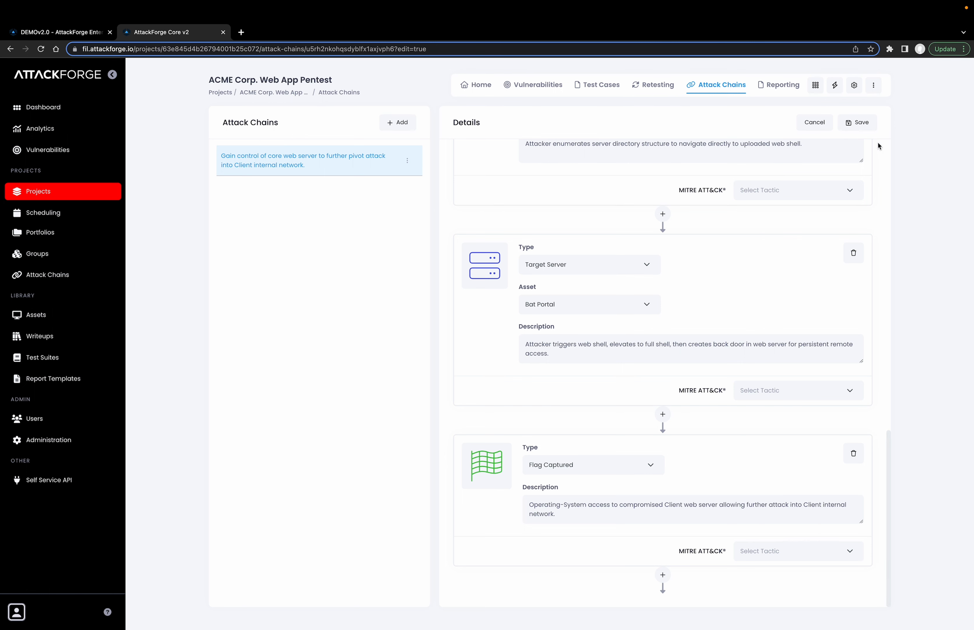
left_click(857, 122)
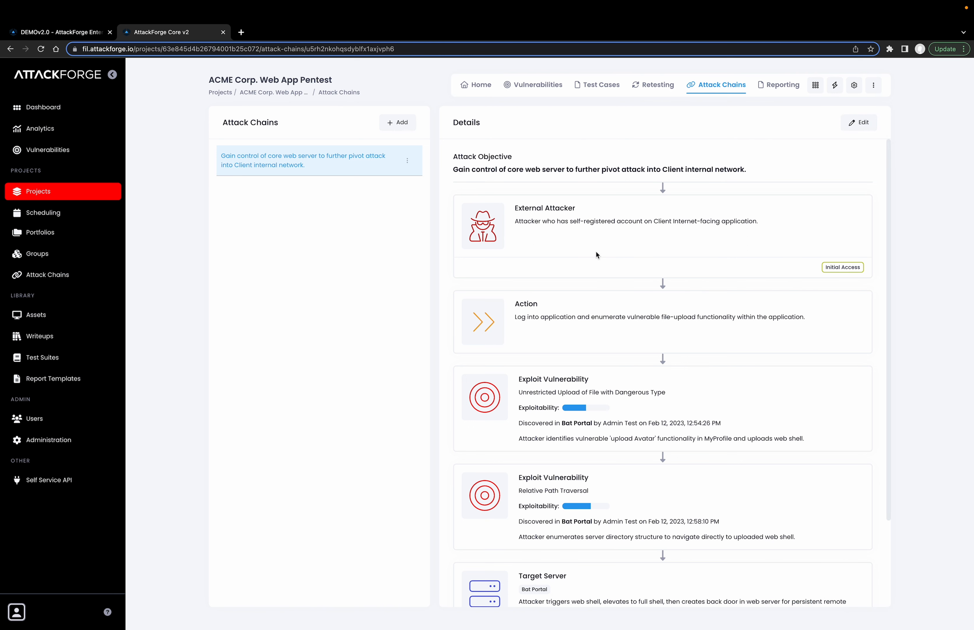
scroll(597, 254, "down", 3)
scroll(596, 255, "up", 3)
Duplicate the attack chain, append "123" to the Attack Objective of the selected chain, and save it
left_click(407, 161)
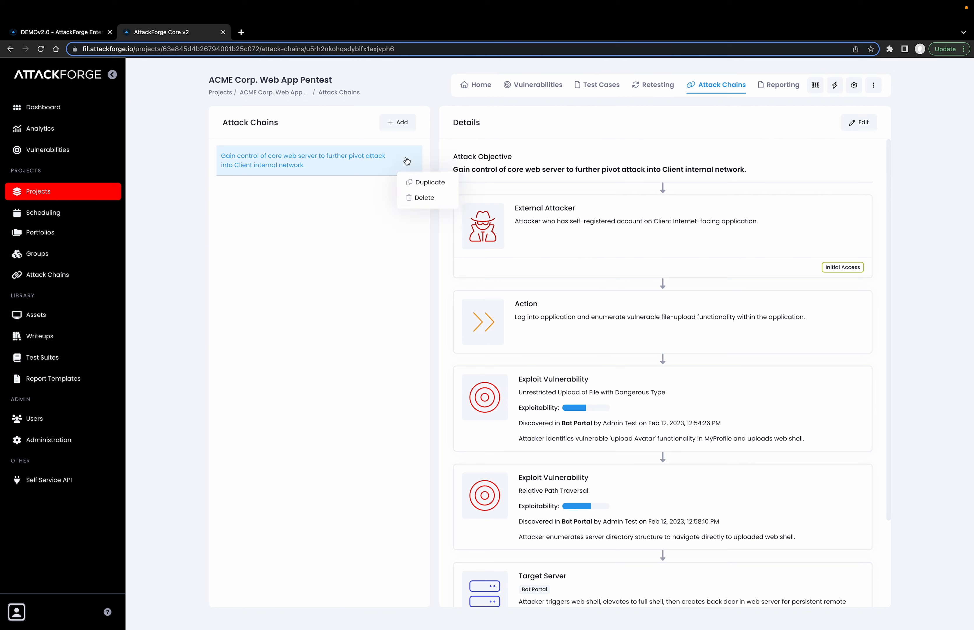
left_click(414, 181)
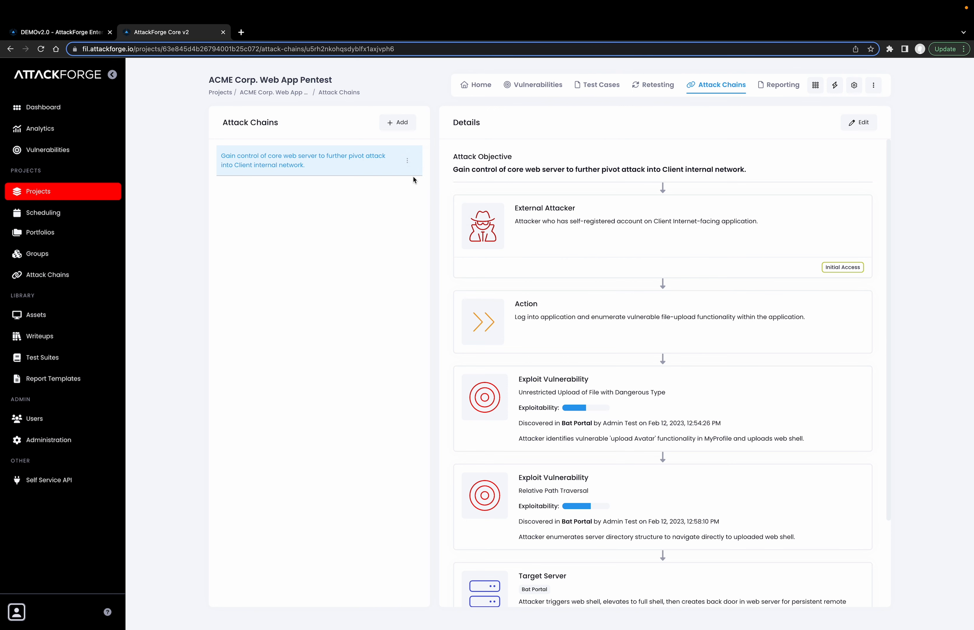
left_click(873, 129)
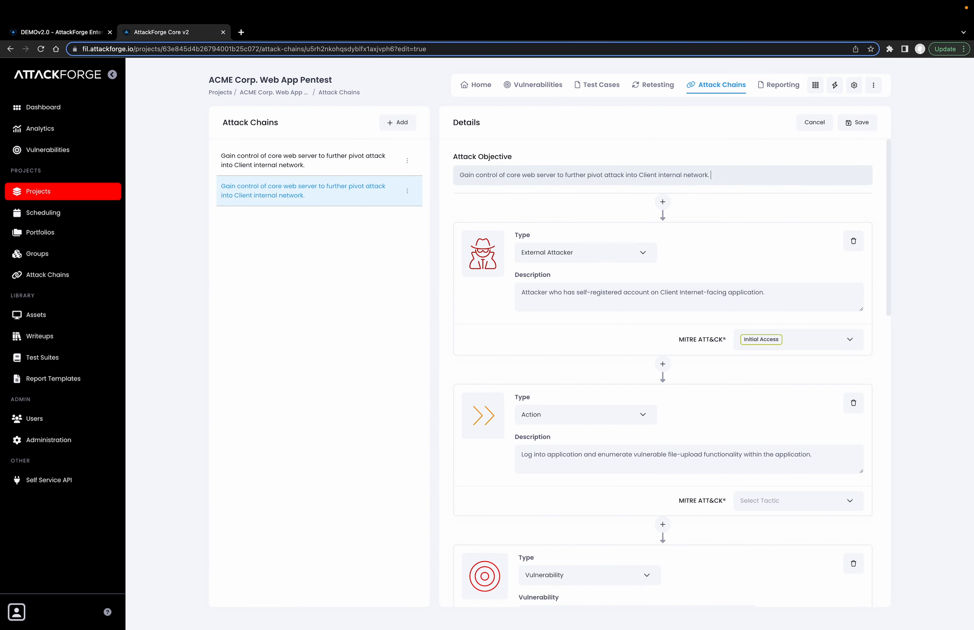
type("123")
left_click(844, 128)
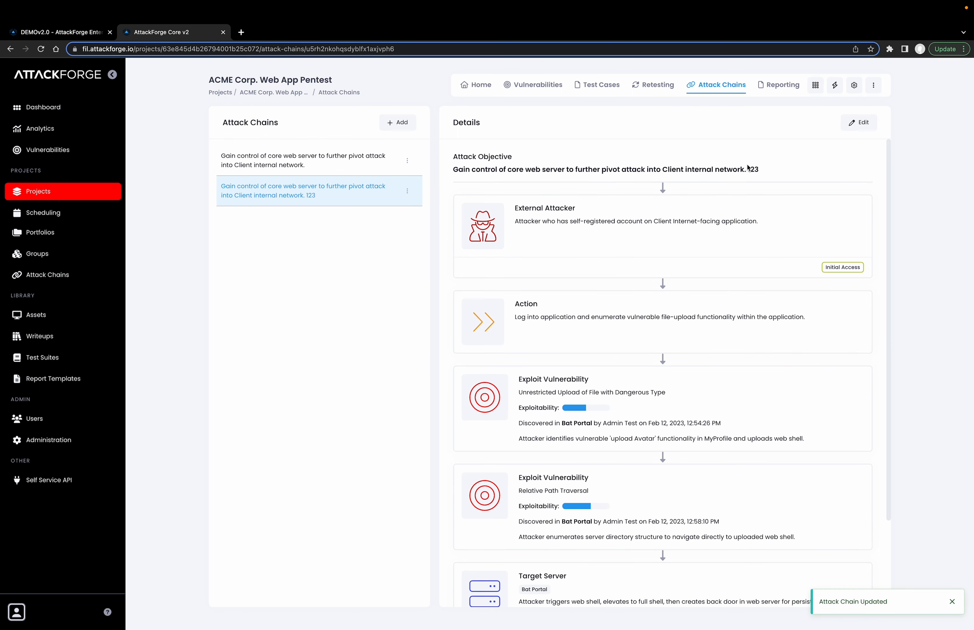
Delete the attack chain whose objective ends in "123"
left_click(407, 191)
left_click(409, 209)
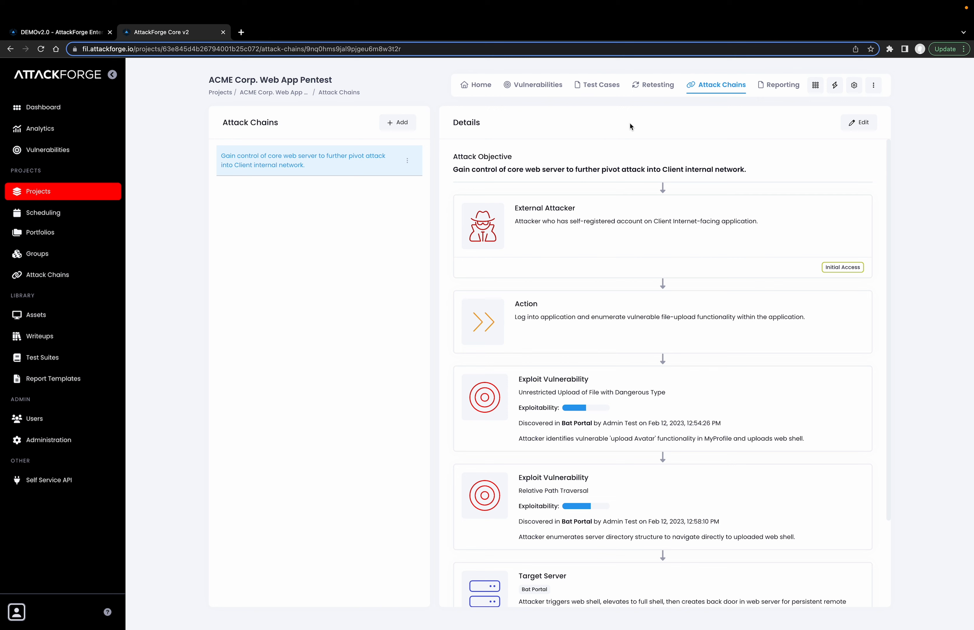
Download a custom report for the ACME Corp. Web App Pentest project using the Pentest Report.docx template
left_click(481, 86)
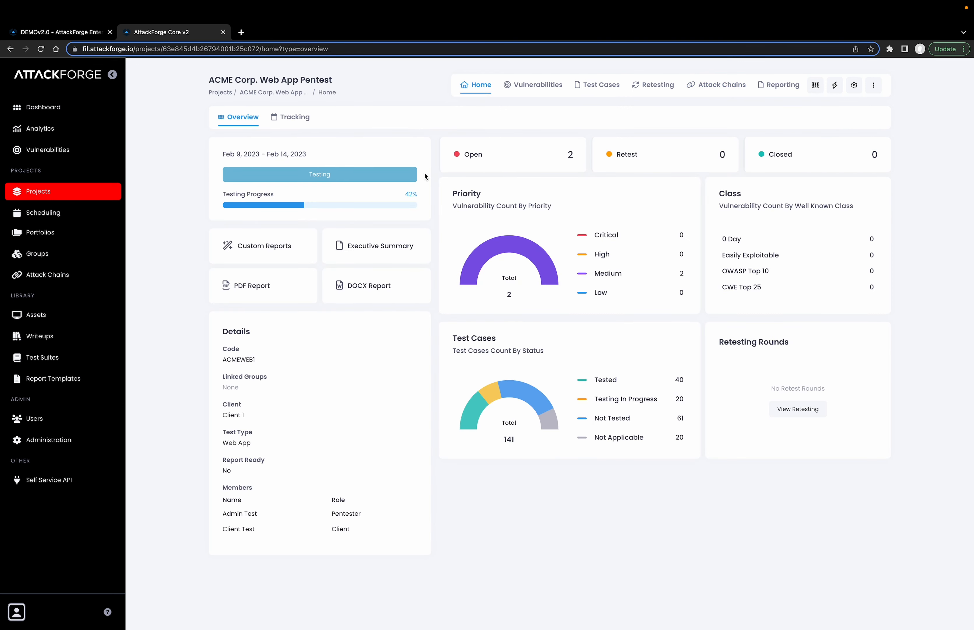
left_click(284, 246)
left_click(565, 357)
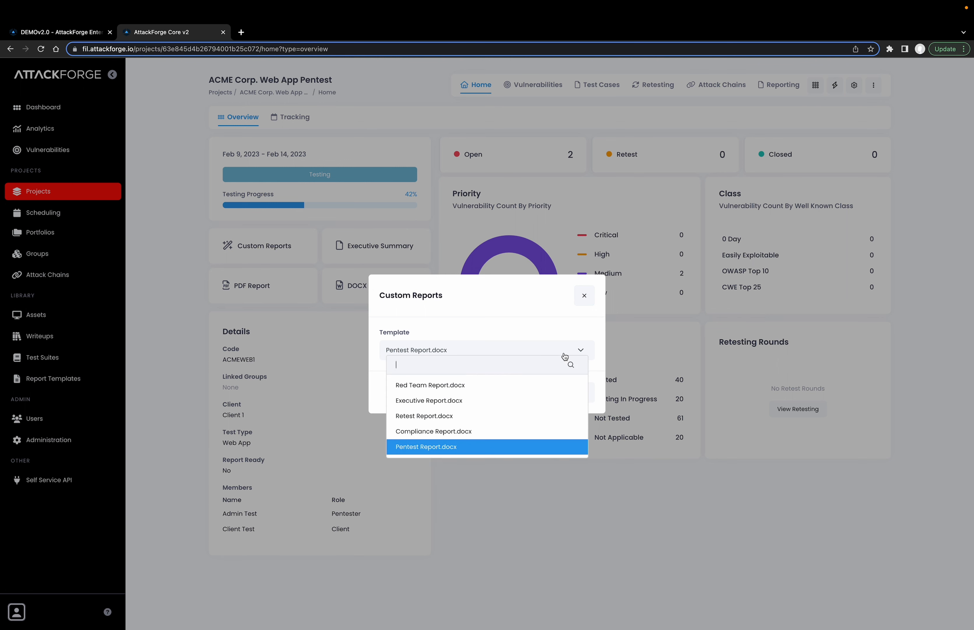
left_click(509, 443)
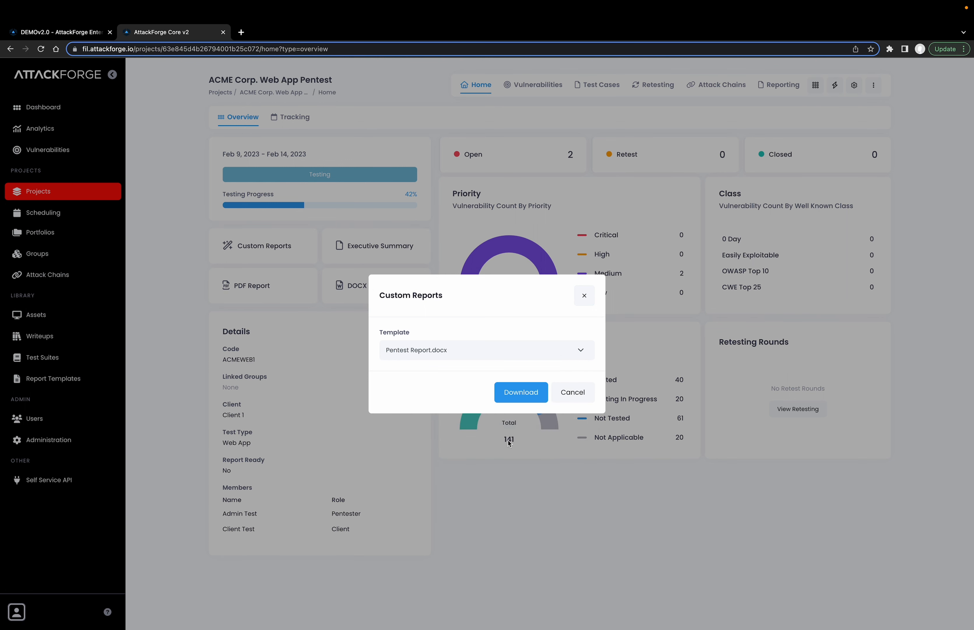
left_click(512, 397)
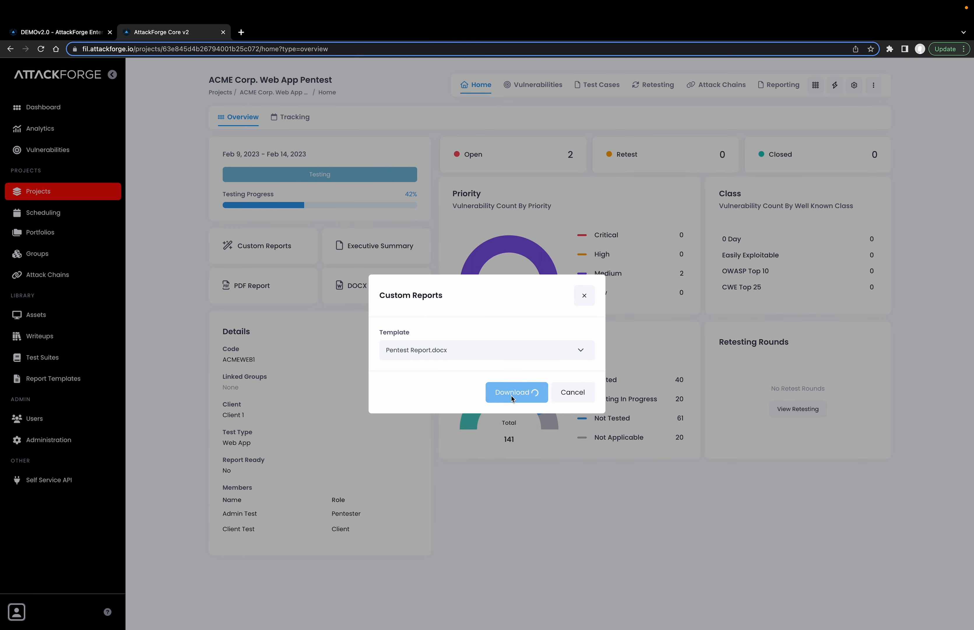
Open the downloaded report in Word and examine how its Attackchains section presents each node of the attack chain
left_click(81, 614)
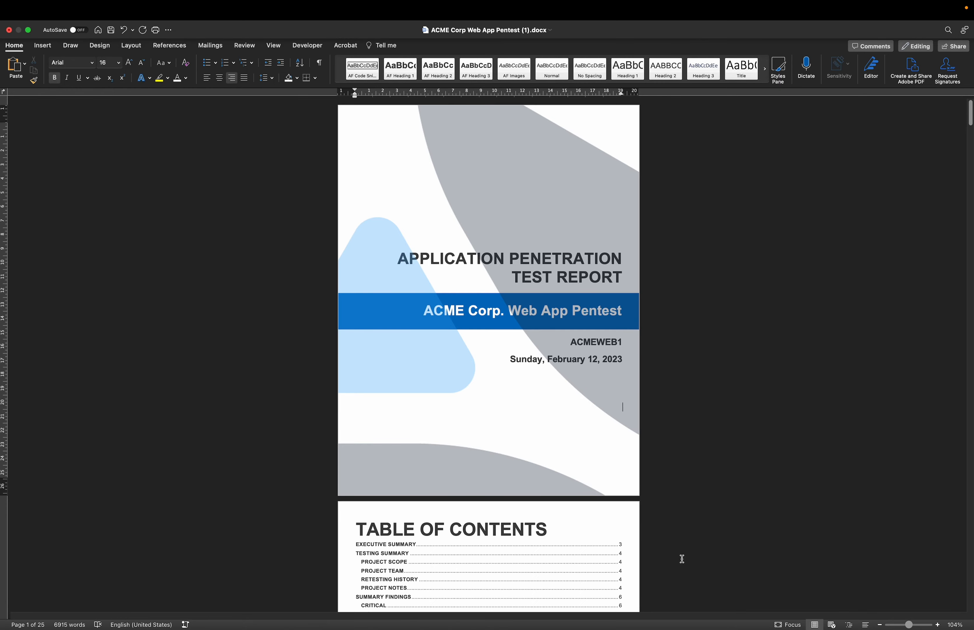
scroll(682, 558, "down", 20)
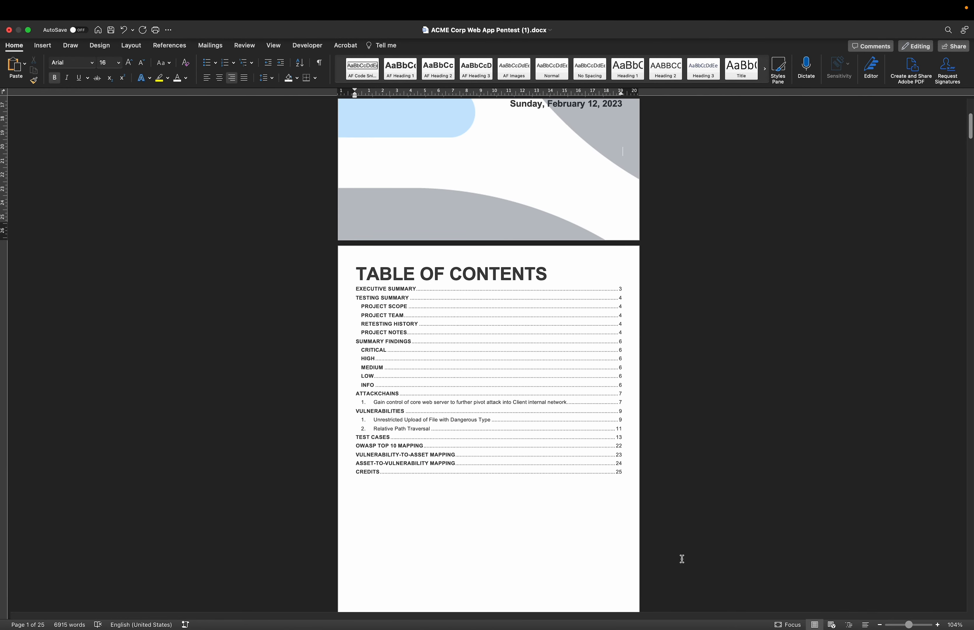
scroll(681, 558, "down", 20)
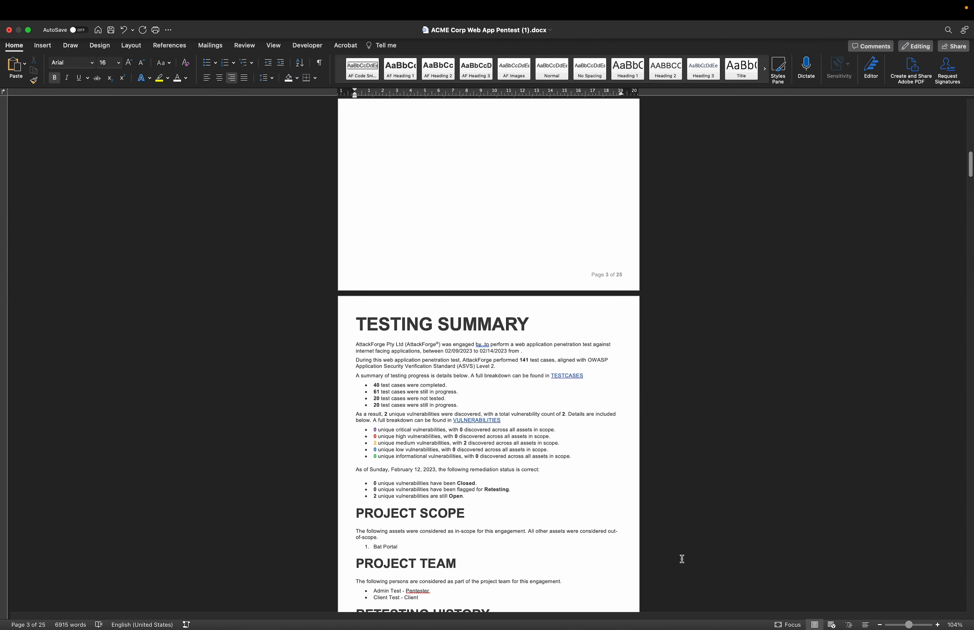
scroll(682, 559, "down", 15)
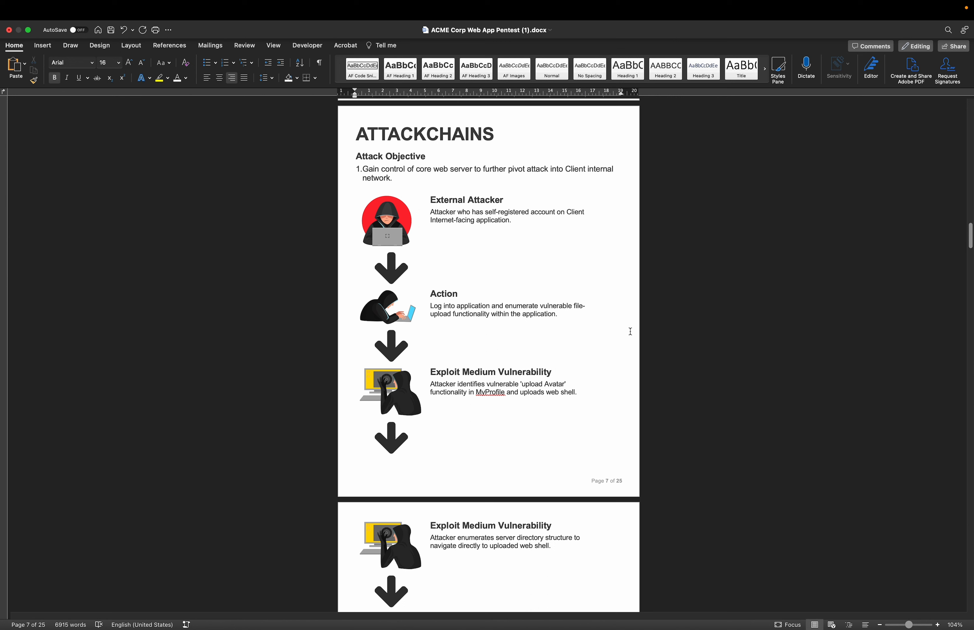
left_click(404, 224)
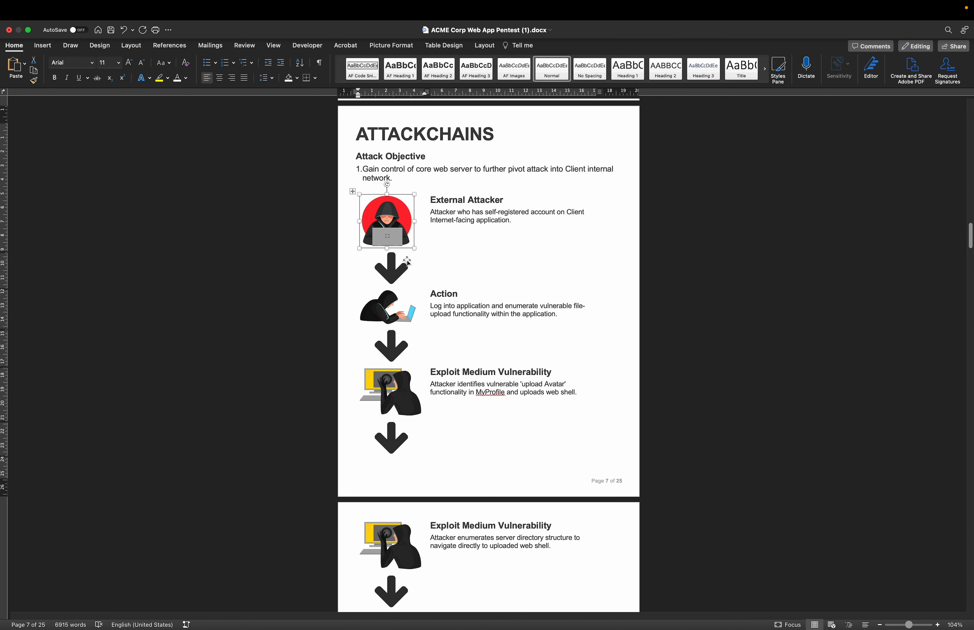
left_click(742, 266)
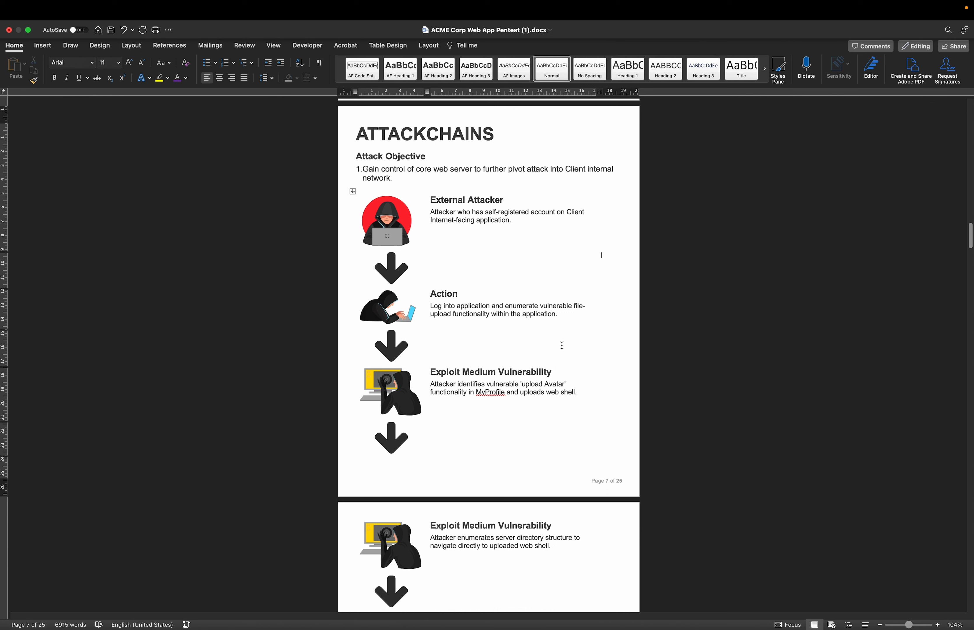
scroll(563, 345, "down", 6)
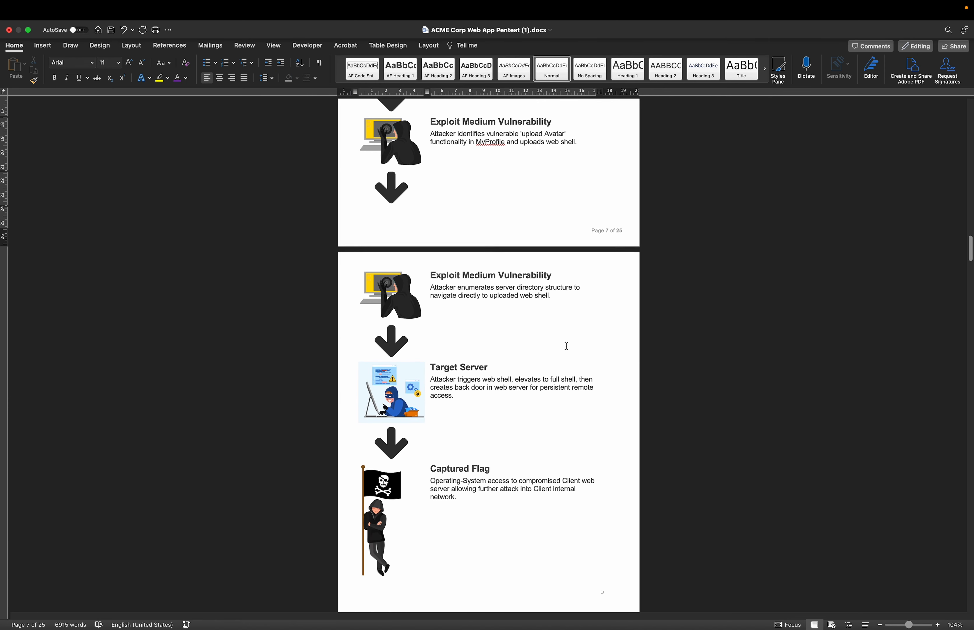